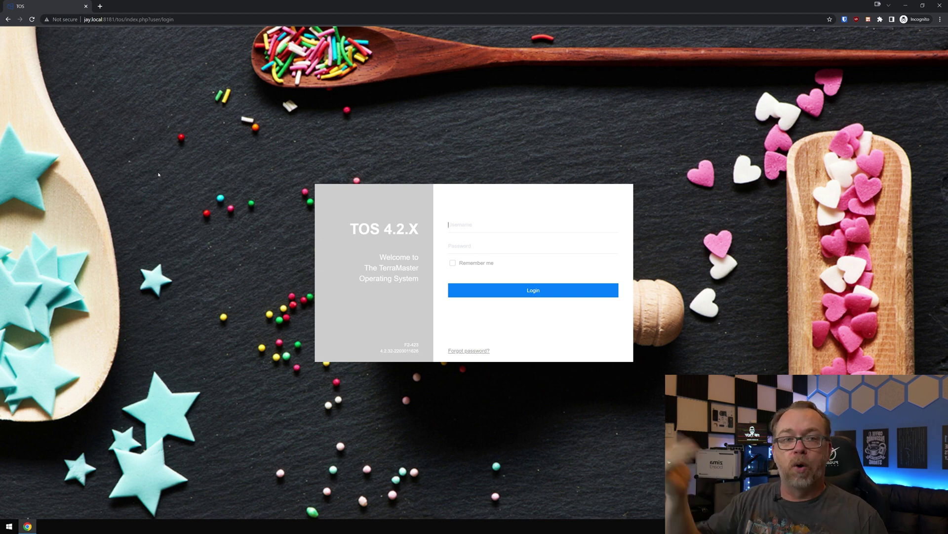
# Step: Log in to the F2-423 NAS web desktop and confirm the system status reads Good
pyautogui.click(902, 6)
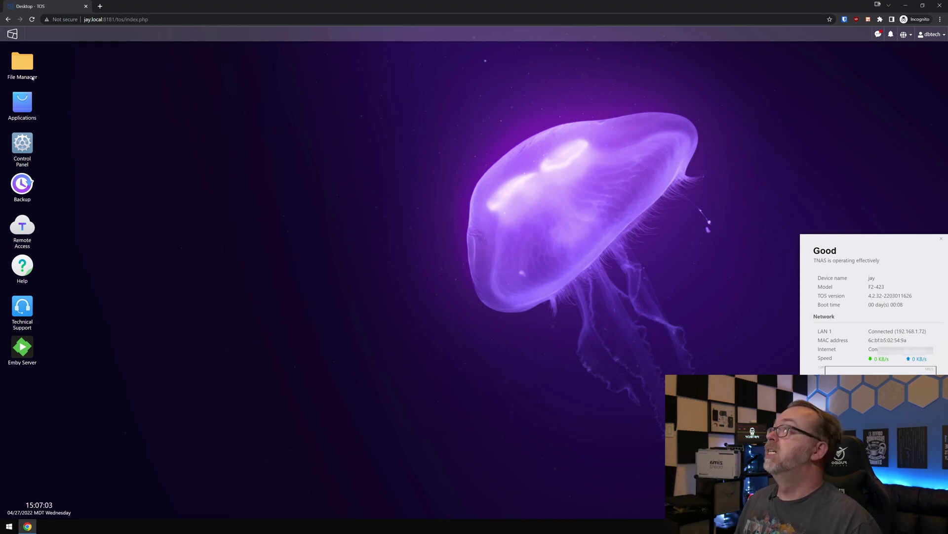
# Step: Open Control Panel and list the existing shared folders
pyautogui.doubleClick(23, 144)
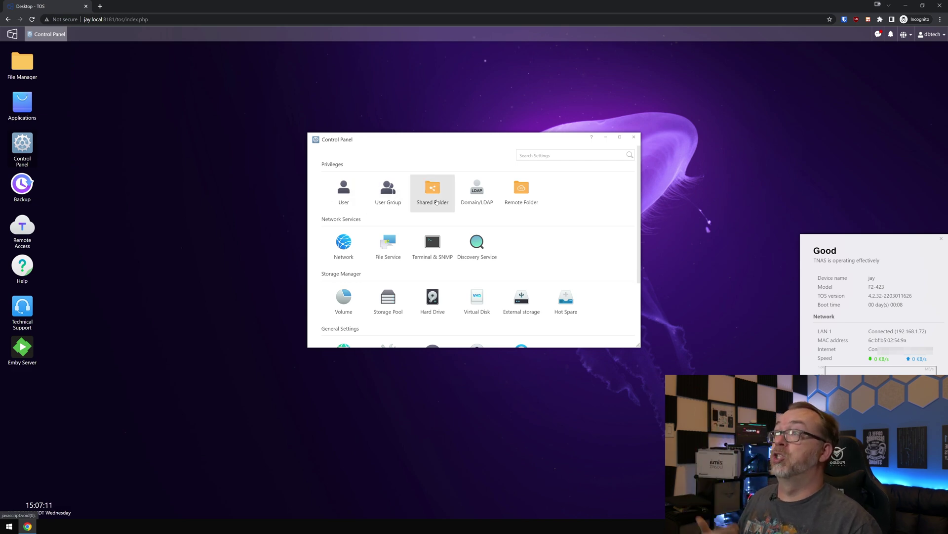
pyautogui.click(438, 202)
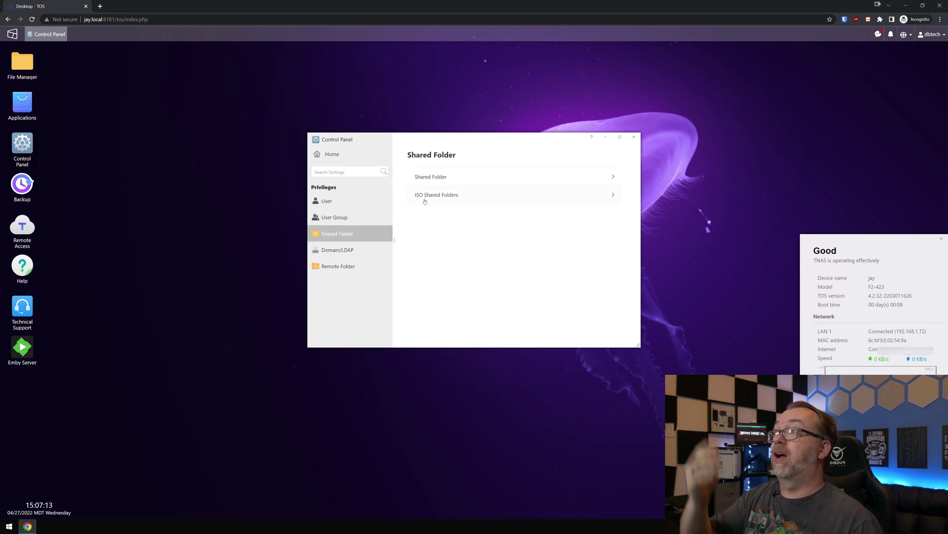
pyautogui.click(426, 179)
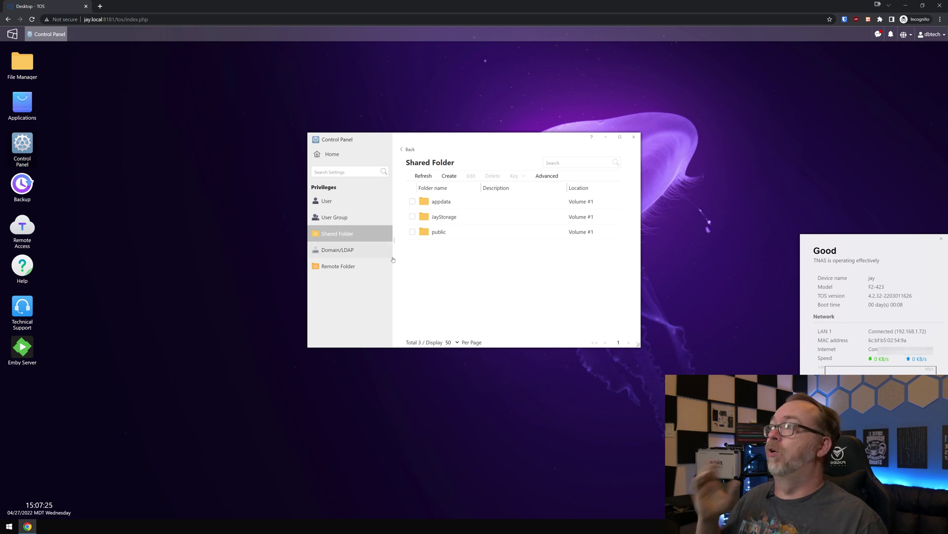
# Step: Check the NFS remote folder mounts, then view the four mounted SMB/CIFS remote shares
pyautogui.click(348, 267)
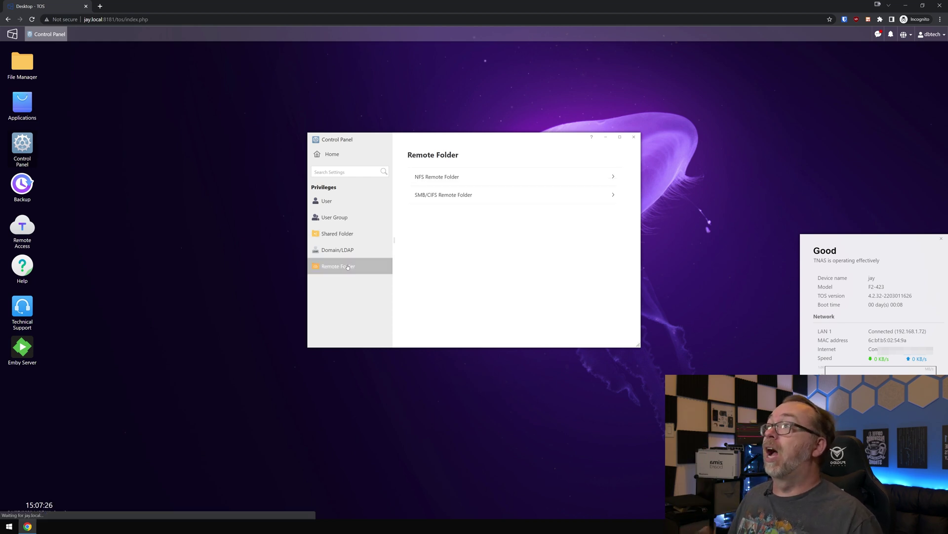
pyautogui.click(425, 183)
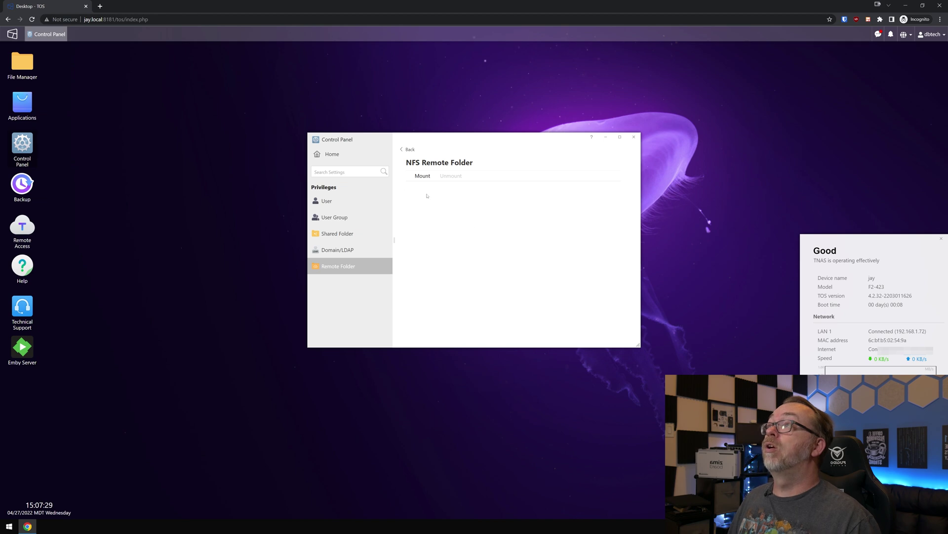
pyautogui.click(404, 150)
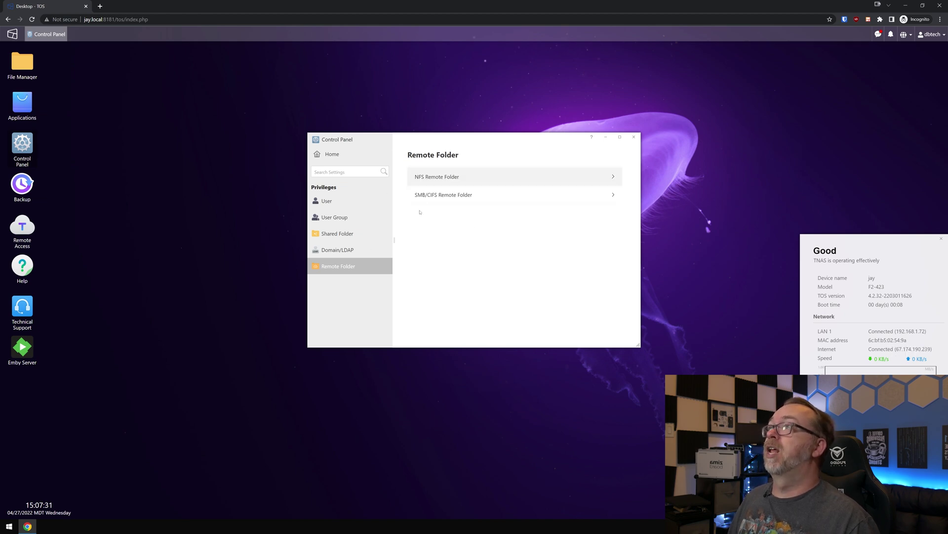
pyautogui.click(424, 198)
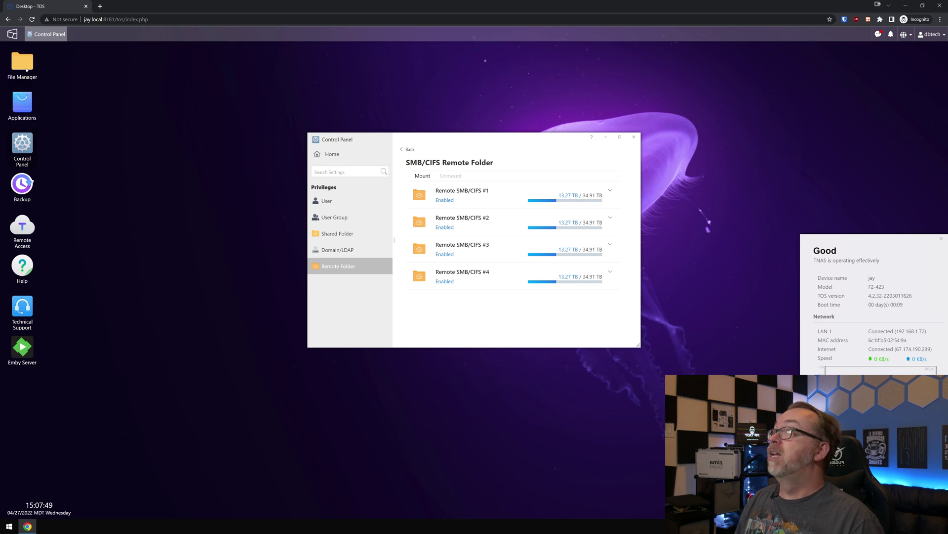
pyautogui.click(22, 63)
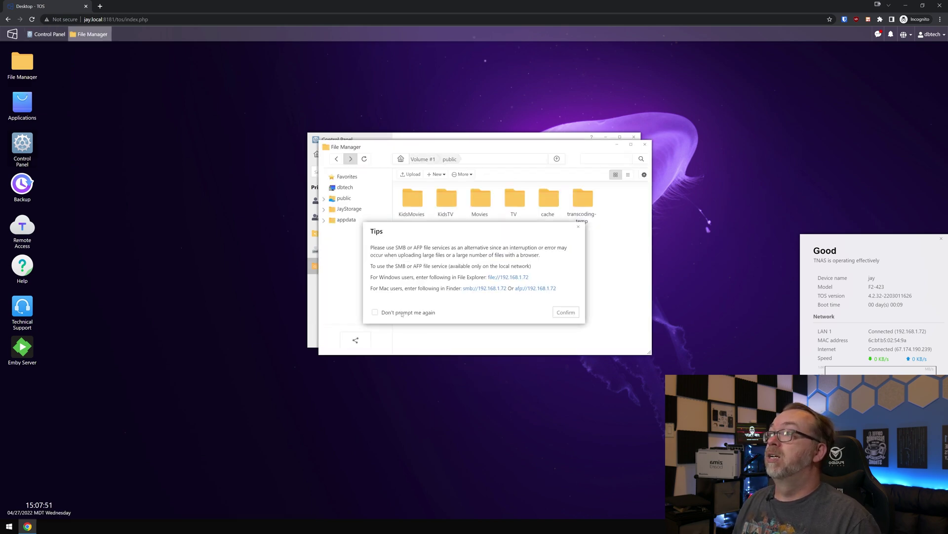
# Step: Turn off File Manager tips for good and open the public share's KidsMovies folder
pyautogui.click(374, 312)
pyautogui.click(566, 312)
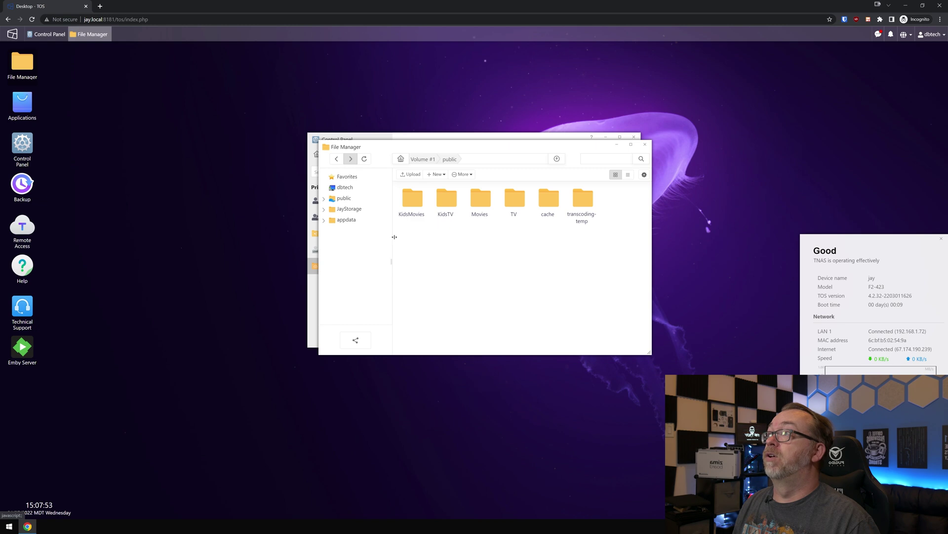
pyautogui.click(344, 198)
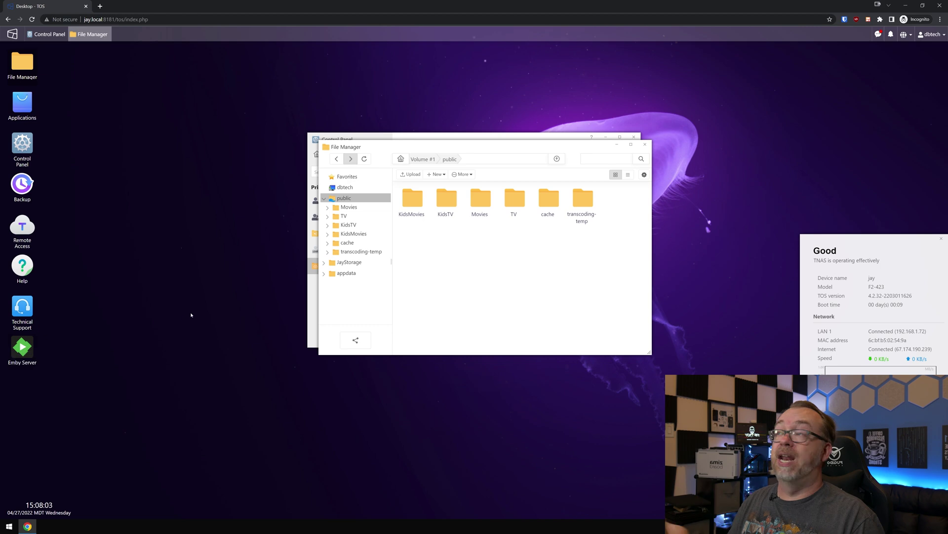
pyautogui.doubleClick(423, 207)
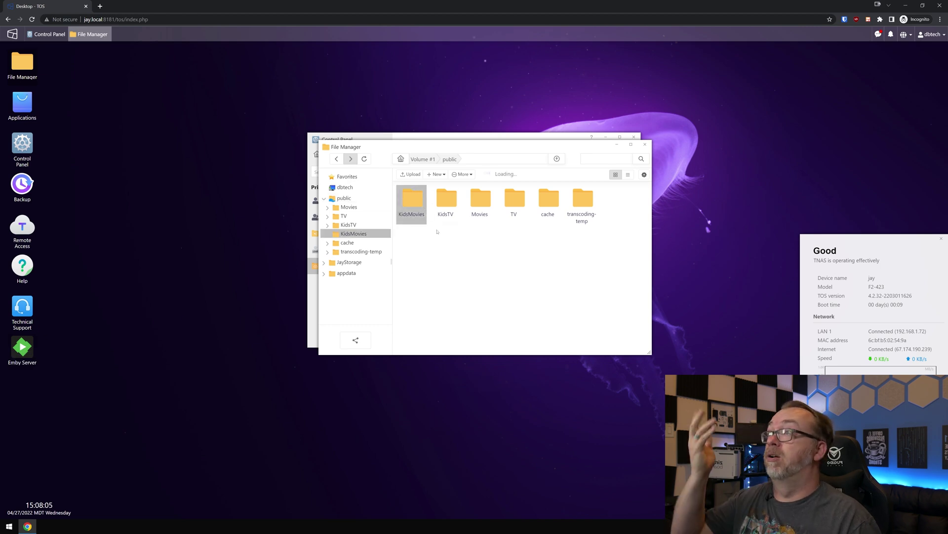
# Step: Go to the JayStorage share containing #recycle, then close File Manager
pyautogui.scroll(-10, 471, 242)
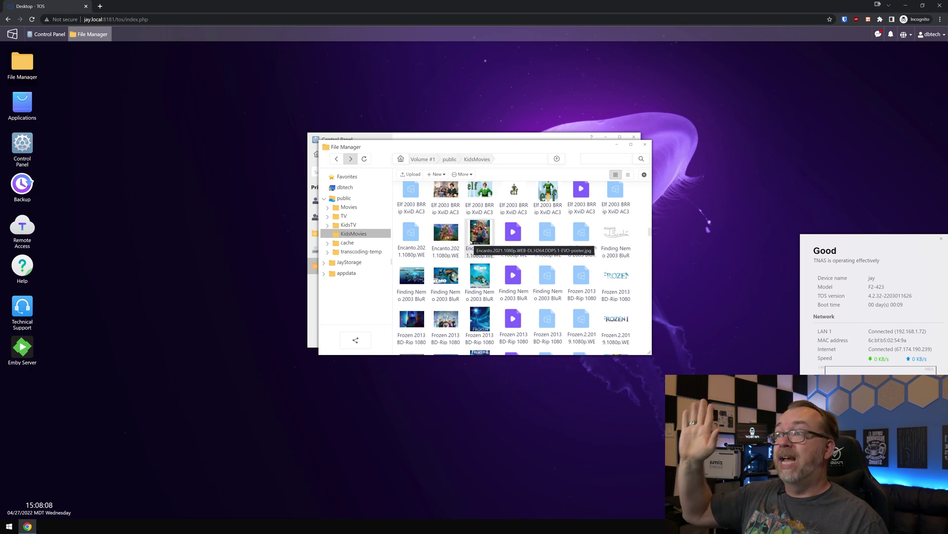
pyautogui.scroll(-10, 472, 241)
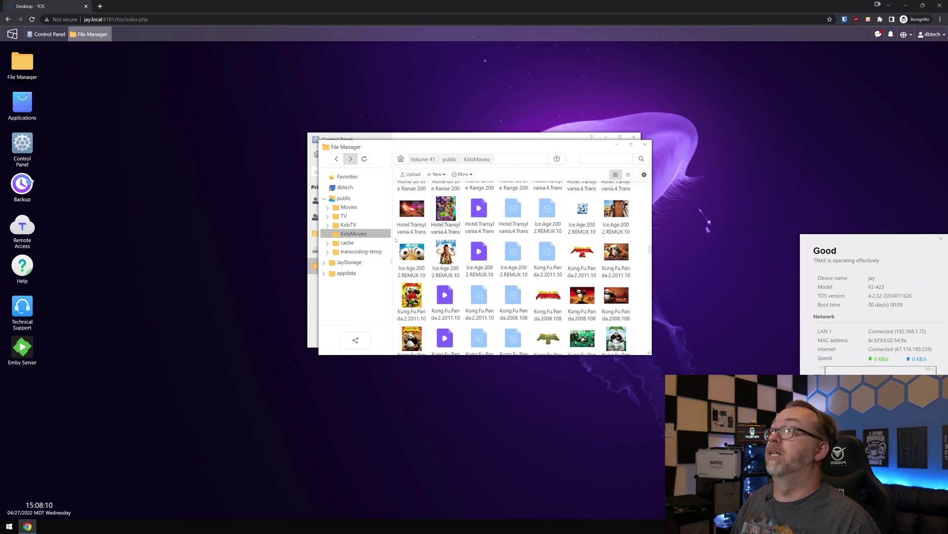
pyautogui.click(356, 262)
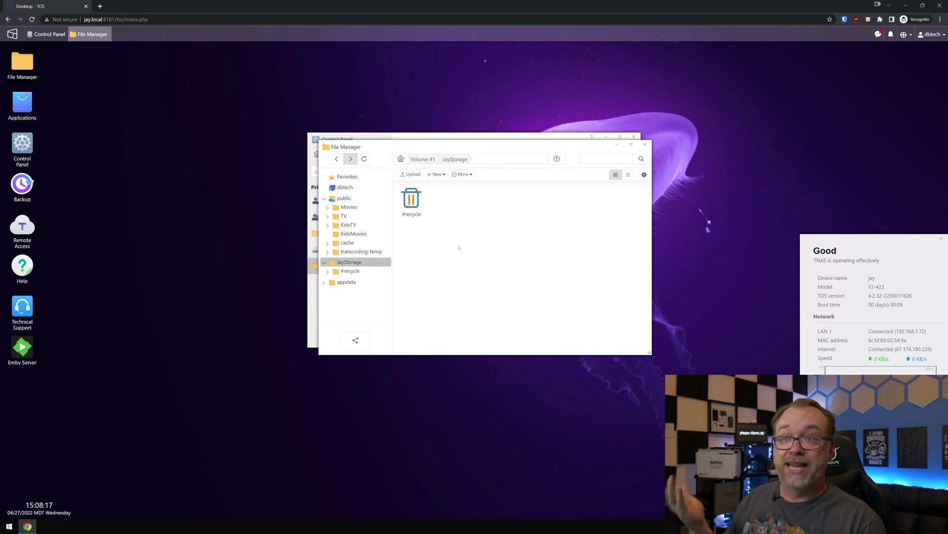
pyautogui.click(645, 144)
# Step: Review the general network and port settings
pyautogui.click(316, 153)
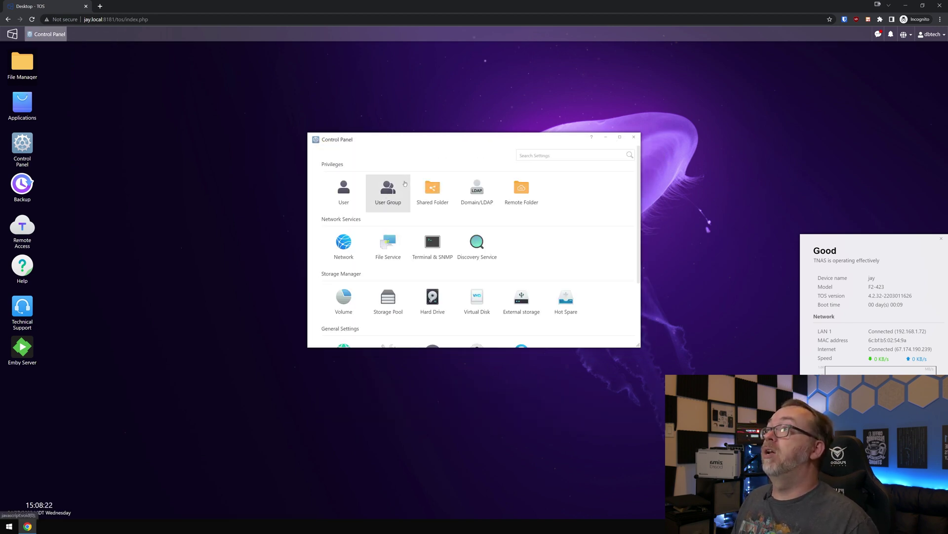
pyautogui.click(344, 244)
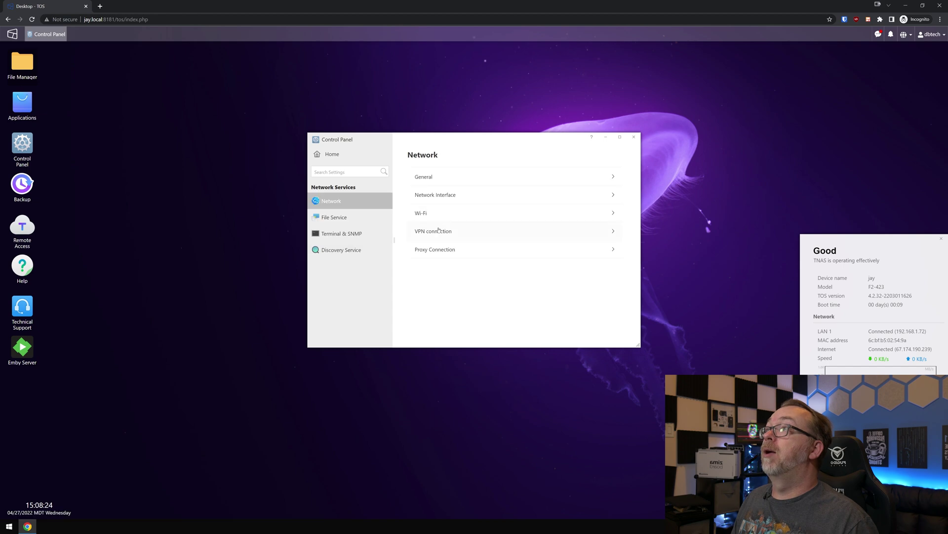
pyautogui.click(441, 180)
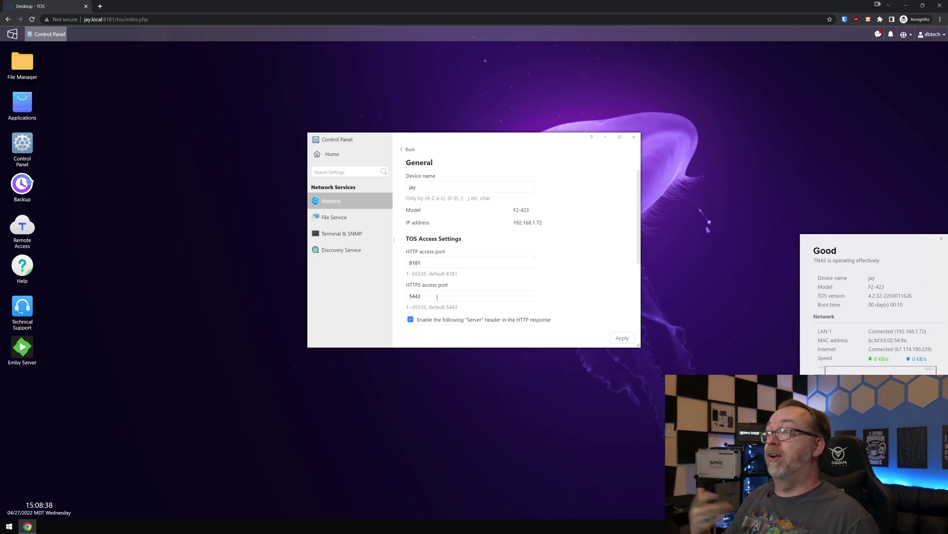
pyautogui.scroll(-3, 437, 297)
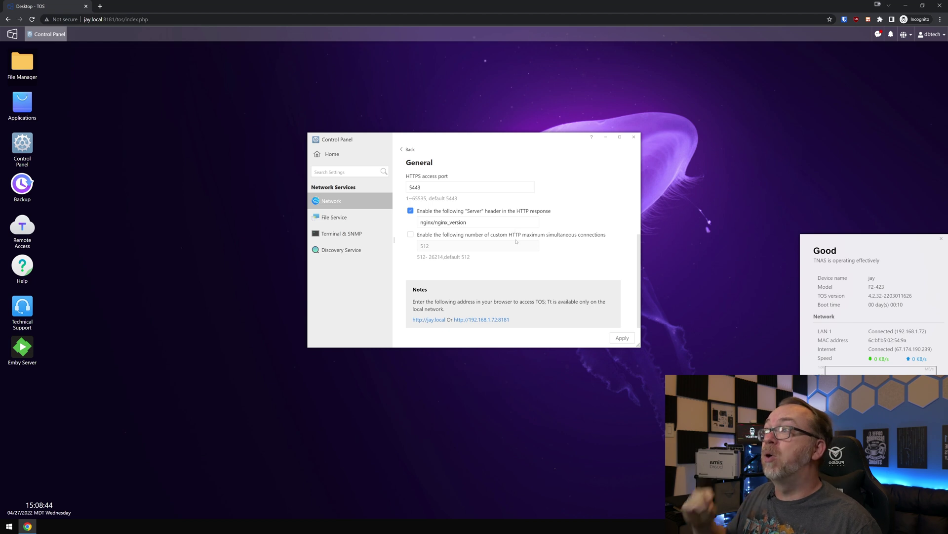
# Step: View the SMB/CIFS file service settings, then return to the SMB/CIFS-to-WebDAV service list
pyautogui.click(348, 218)
pyautogui.click(438, 180)
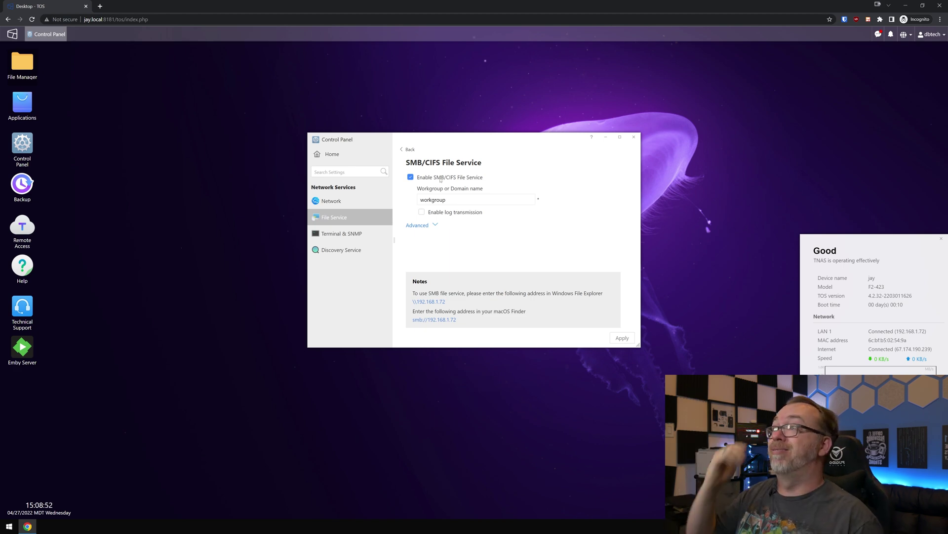
pyautogui.click(407, 149)
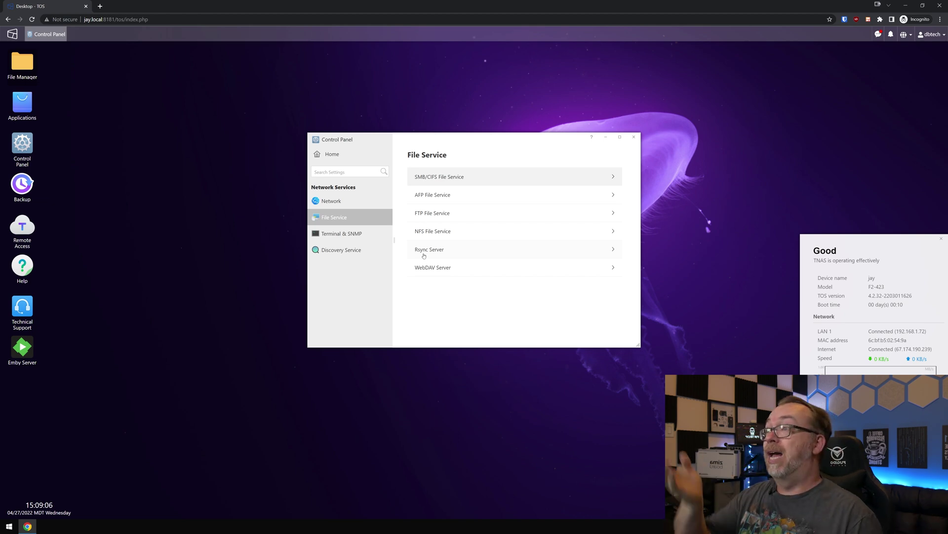
# Step: Check the Telnet / SSH settings and the Discovery Service's UPnP and Bonjour options
pyautogui.click(357, 237)
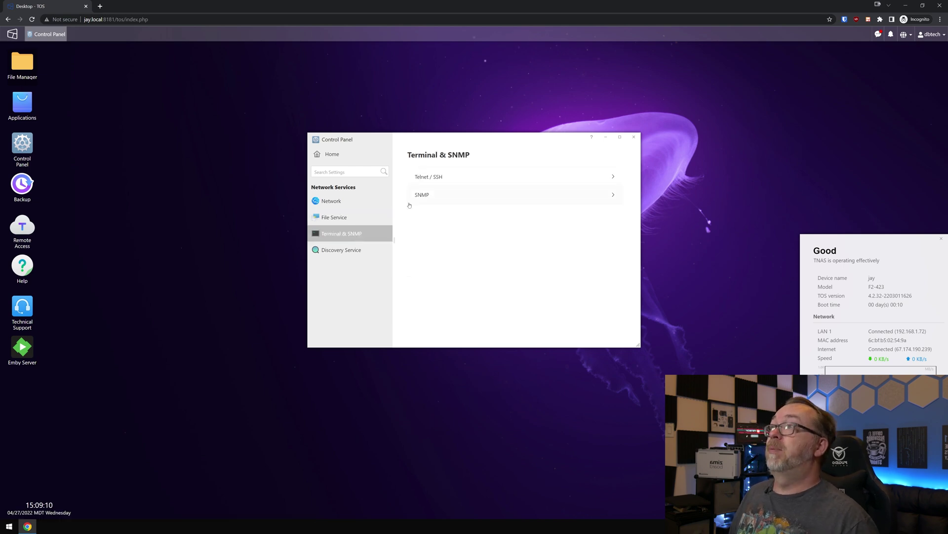
pyautogui.click(443, 182)
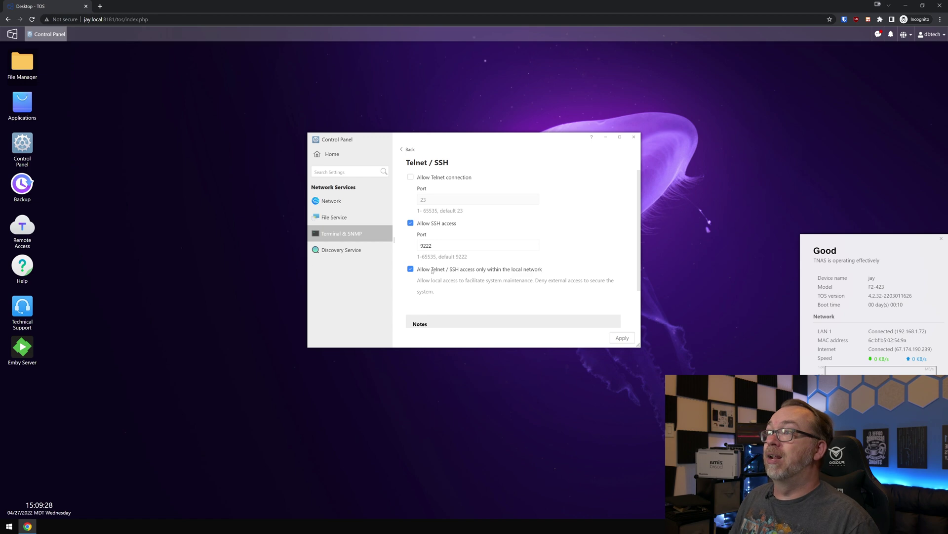
pyautogui.scroll(-2, 468, 280)
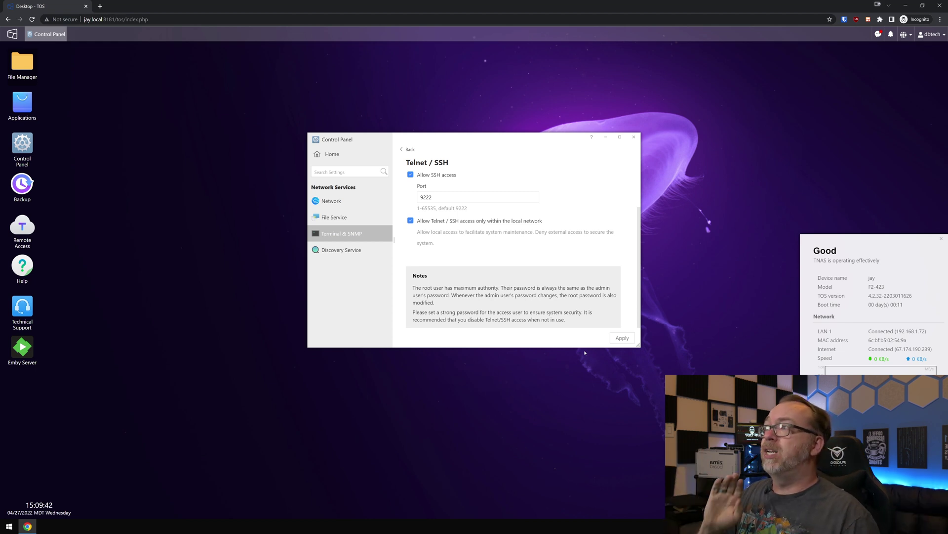
pyautogui.click(345, 249)
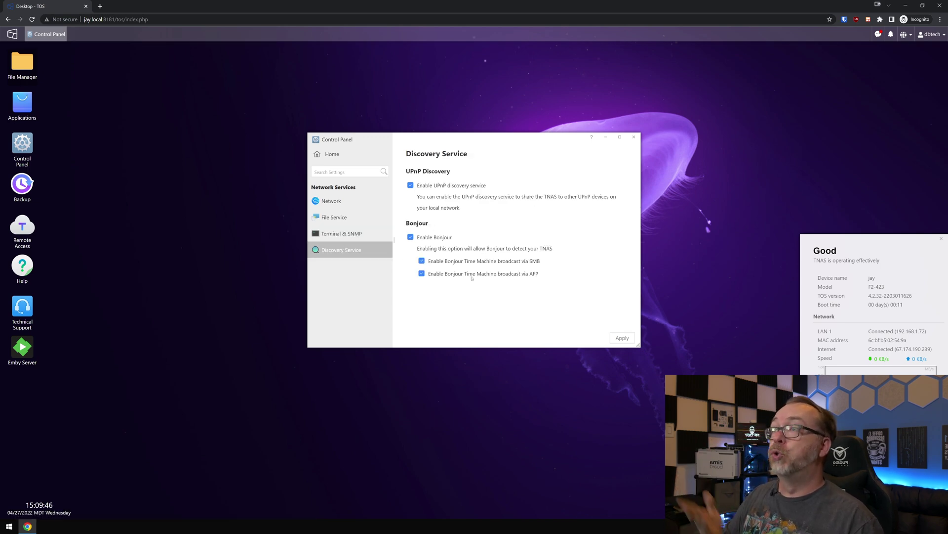
pyautogui.click(336, 154)
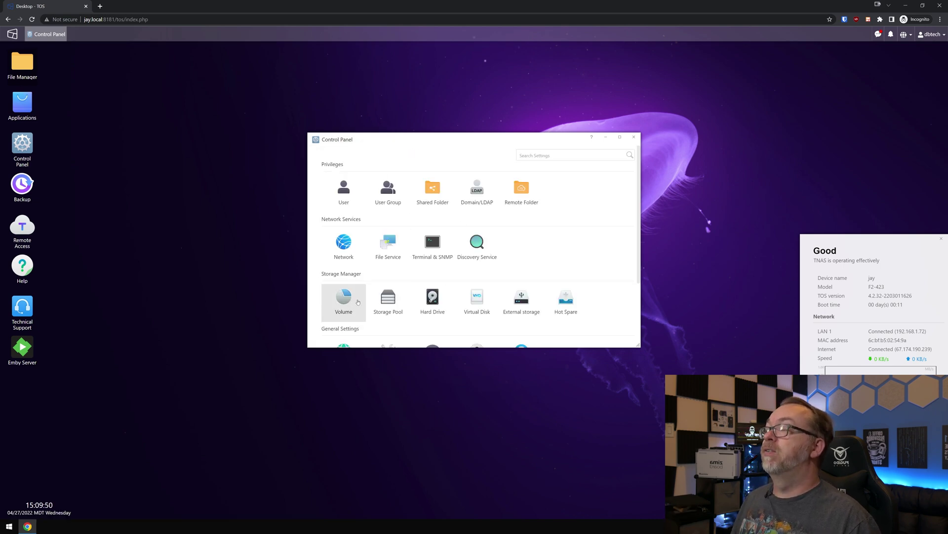
# Step: Inspect Storage Pool #1 and the drive overview showing HDD1 and HDD2
pyautogui.click(358, 302)
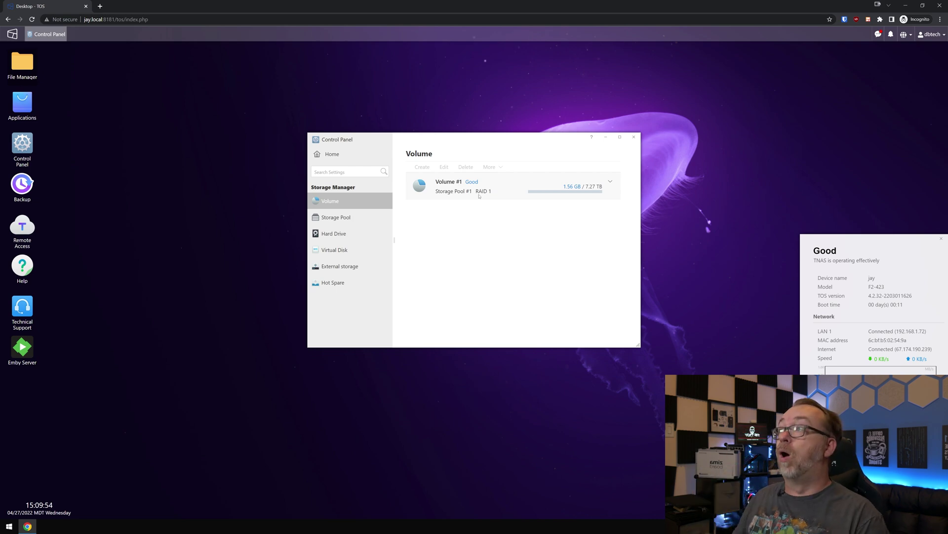
pyautogui.click(354, 217)
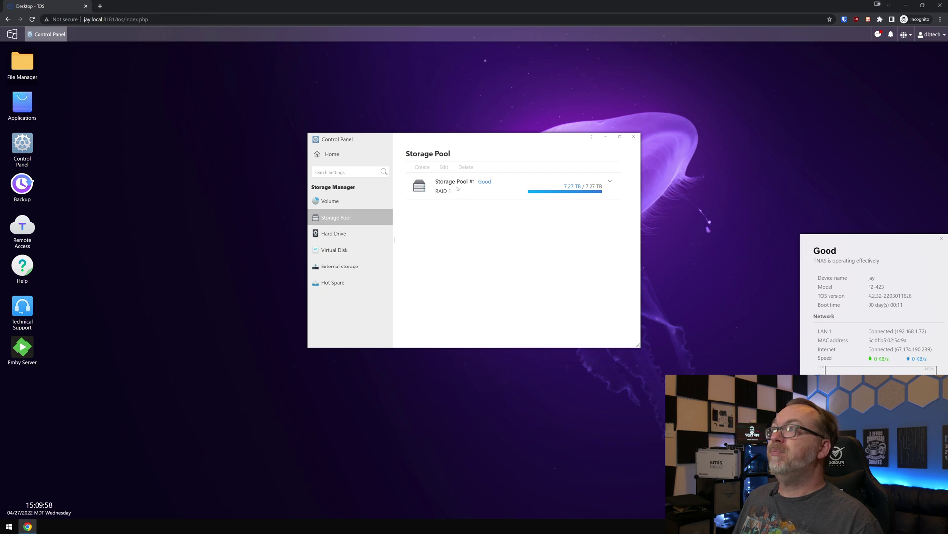
pyautogui.click(455, 186)
pyautogui.click(364, 237)
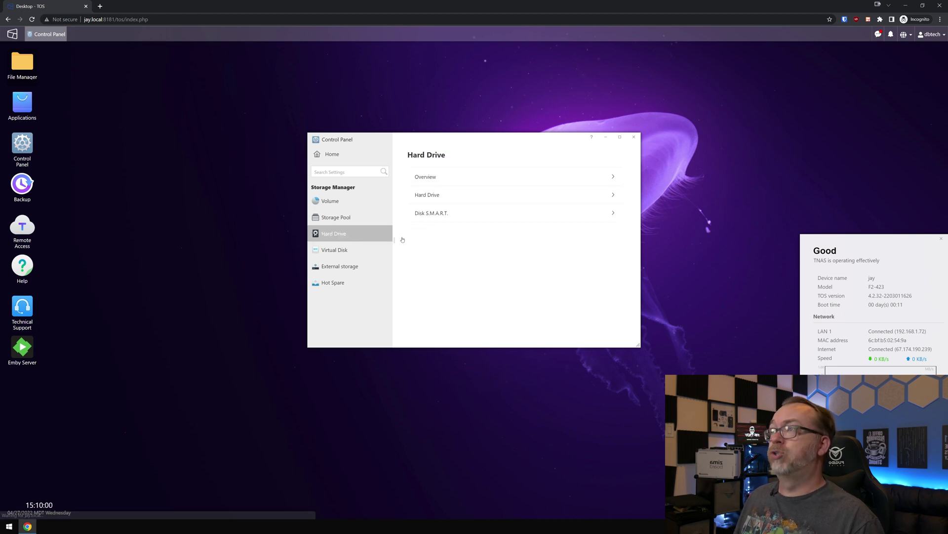
pyautogui.click(427, 180)
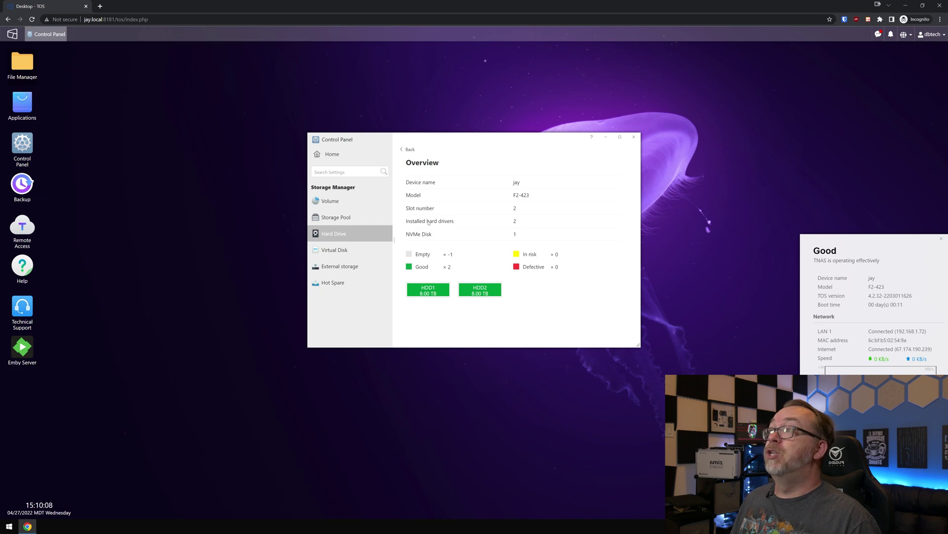
# Step: Open Volume #1's edit settings and cancel without changes
pyautogui.click(340, 205)
pyautogui.click(452, 192)
pyautogui.click(444, 166)
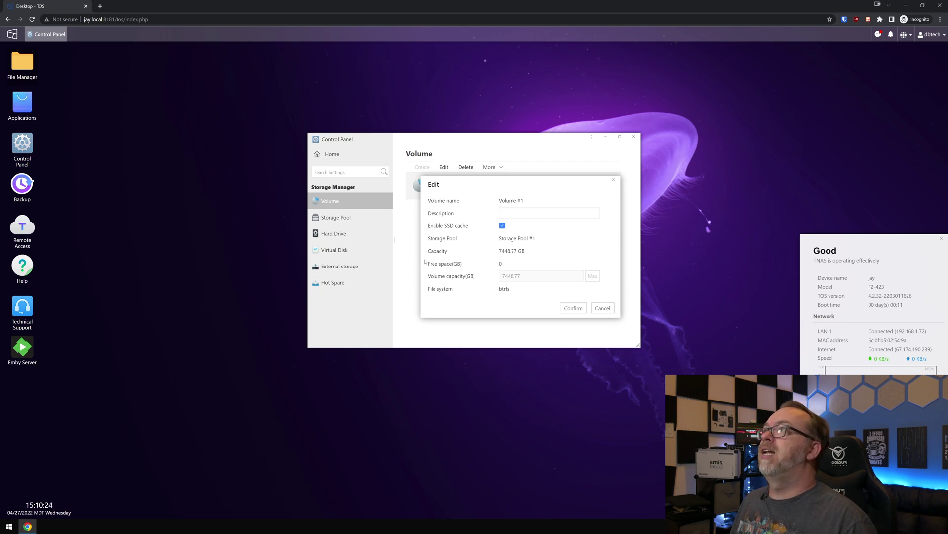
pyautogui.click(602, 308)
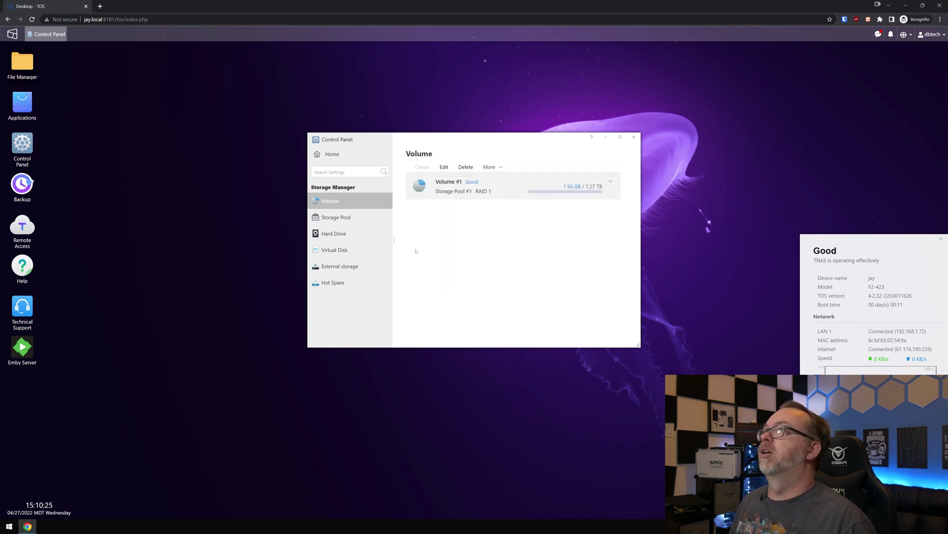
# Step: Check the Virtual Disk, External storage and Hot Spare pages: no USB device, no spare drive
pyautogui.click(368, 247)
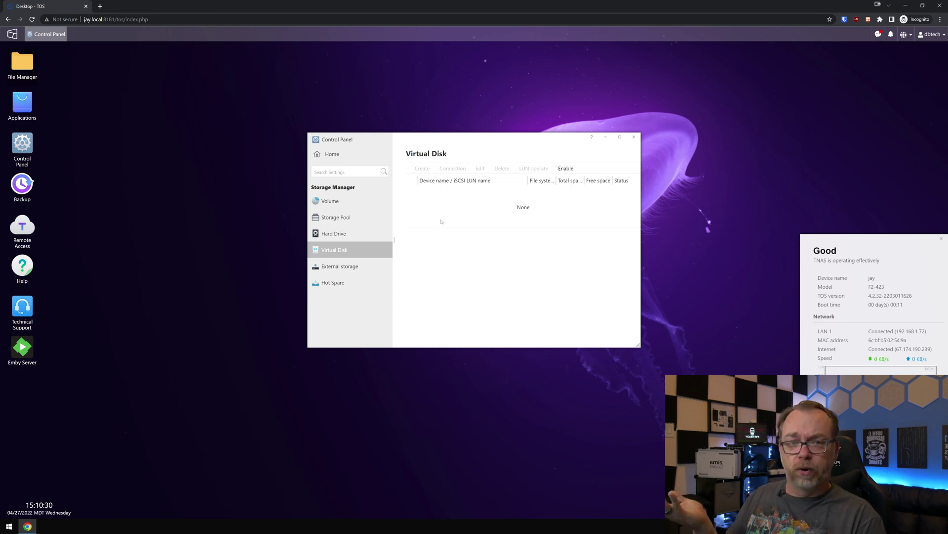
pyautogui.click(329, 269)
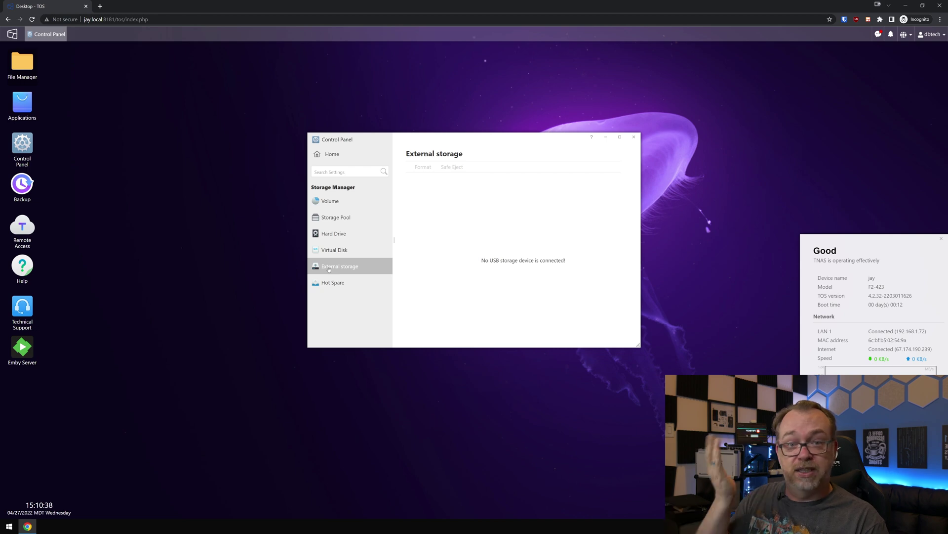
pyautogui.click(344, 287)
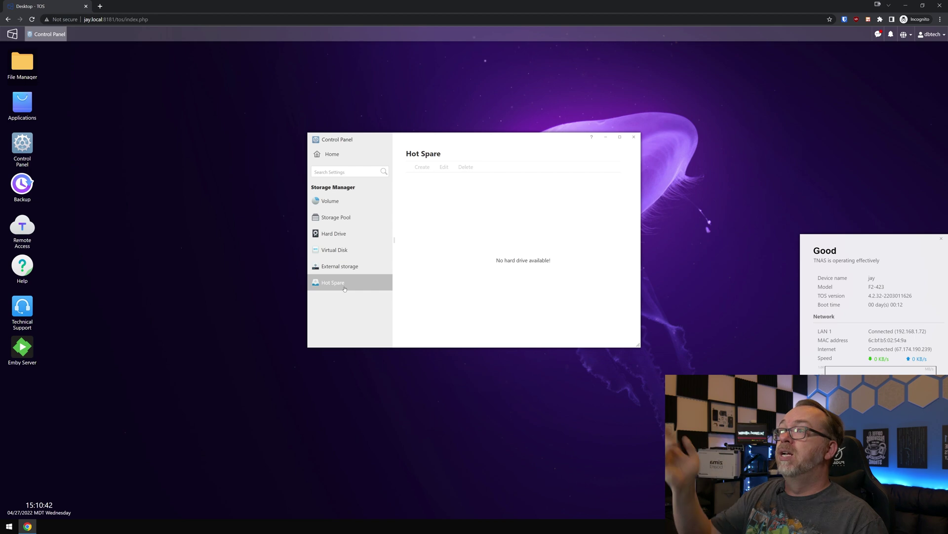
pyautogui.click(340, 155)
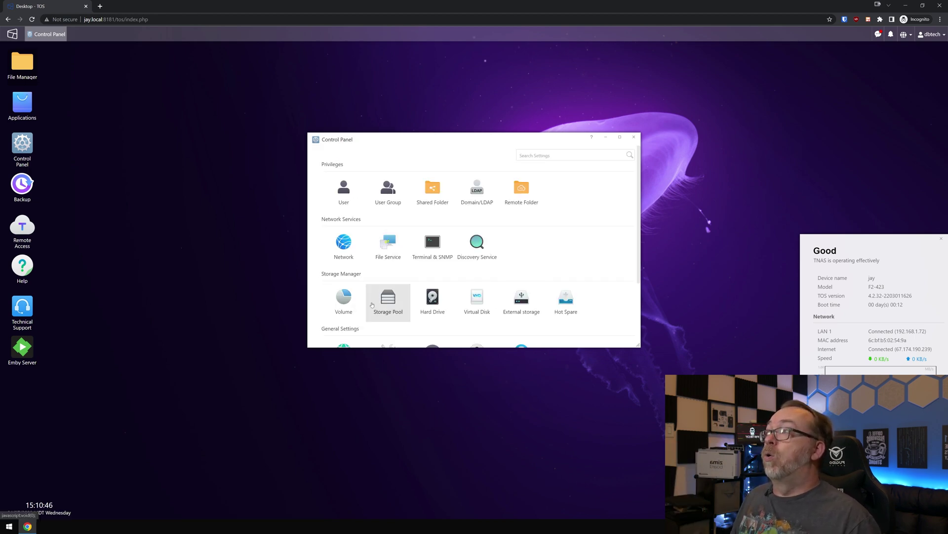
# Step: Review the time and time zone settings, then the fan, buzzer and drive sleep settings
pyautogui.scroll(-2, 477, 267)
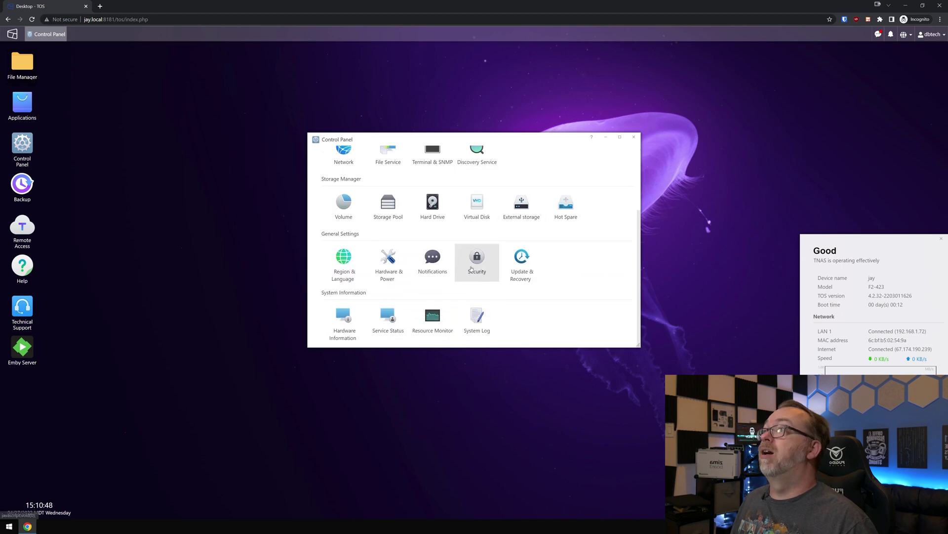
pyautogui.click(332, 275)
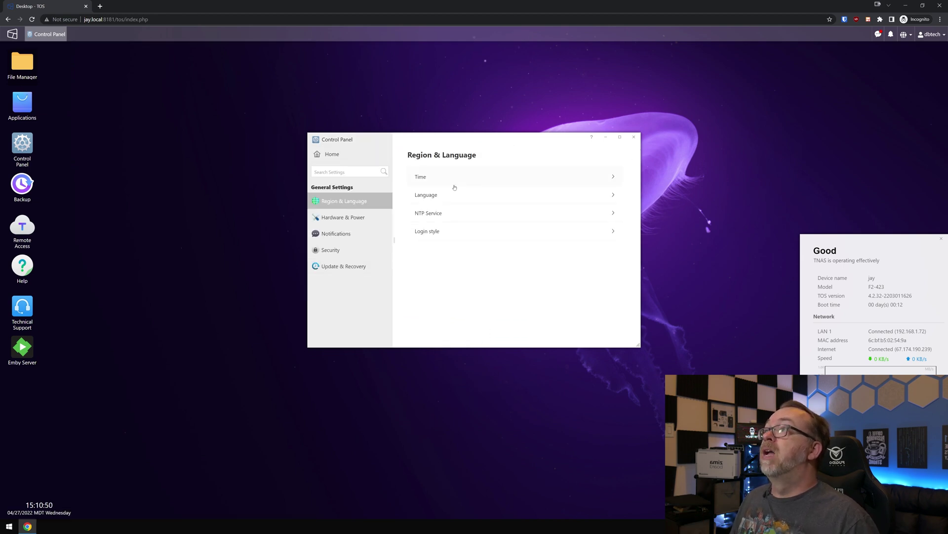
pyautogui.click(452, 182)
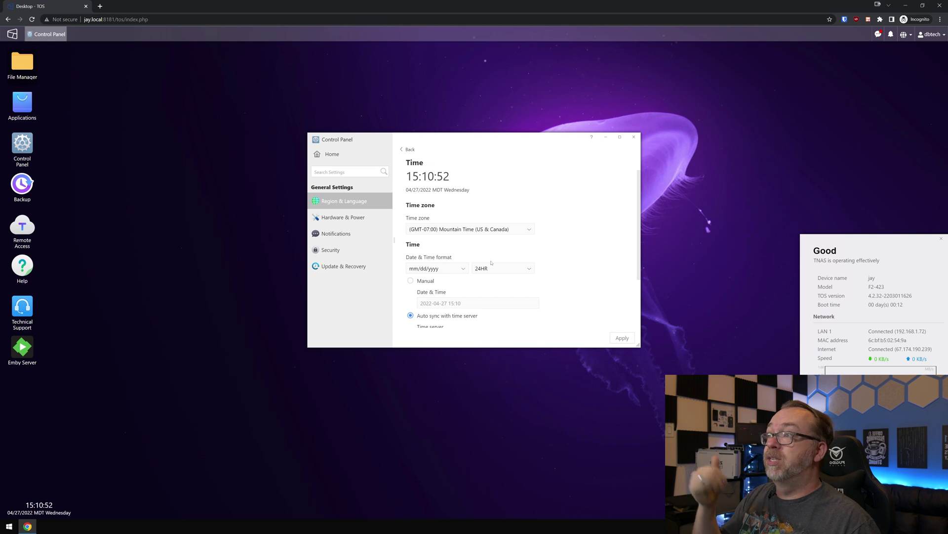
pyautogui.scroll(-2, 469, 237)
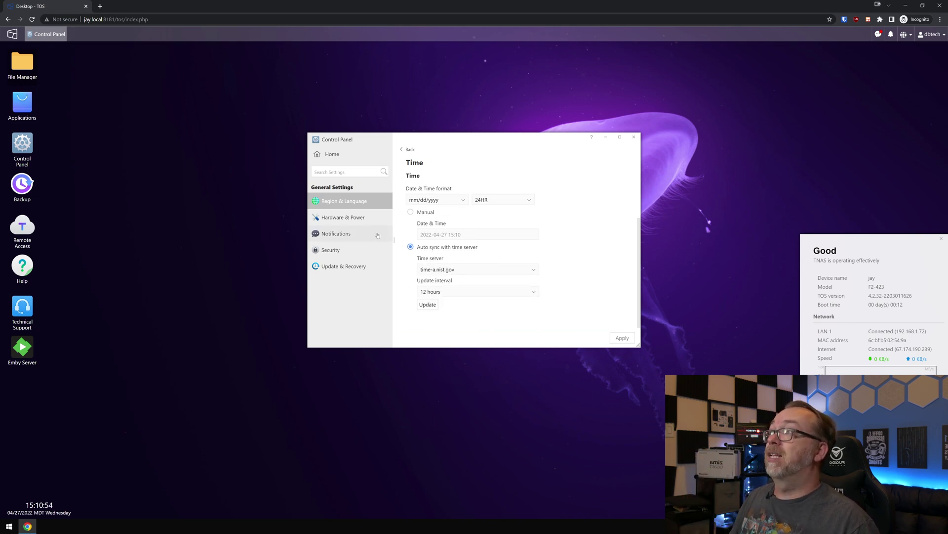
pyautogui.click(356, 218)
pyautogui.click(424, 184)
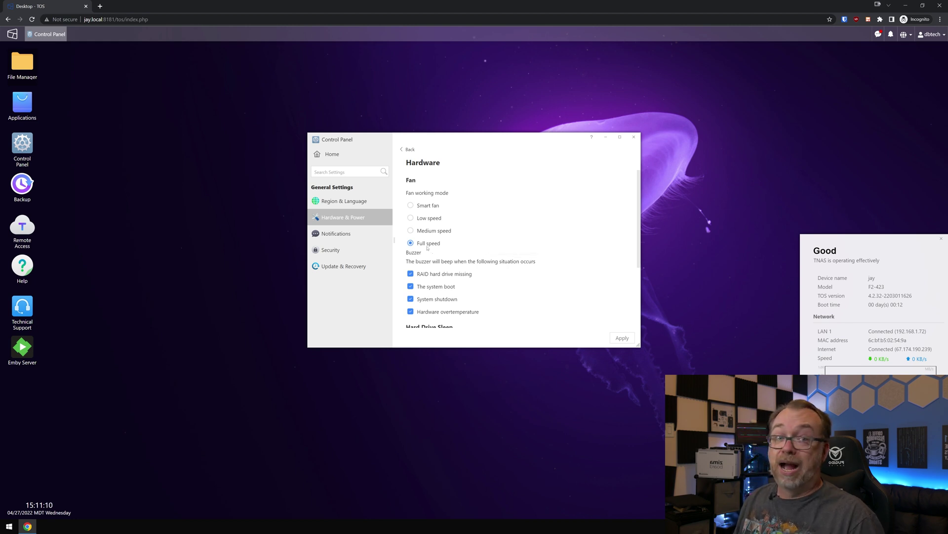
# Step: Set the fan working mode to Smart fan
pyautogui.click(411, 205)
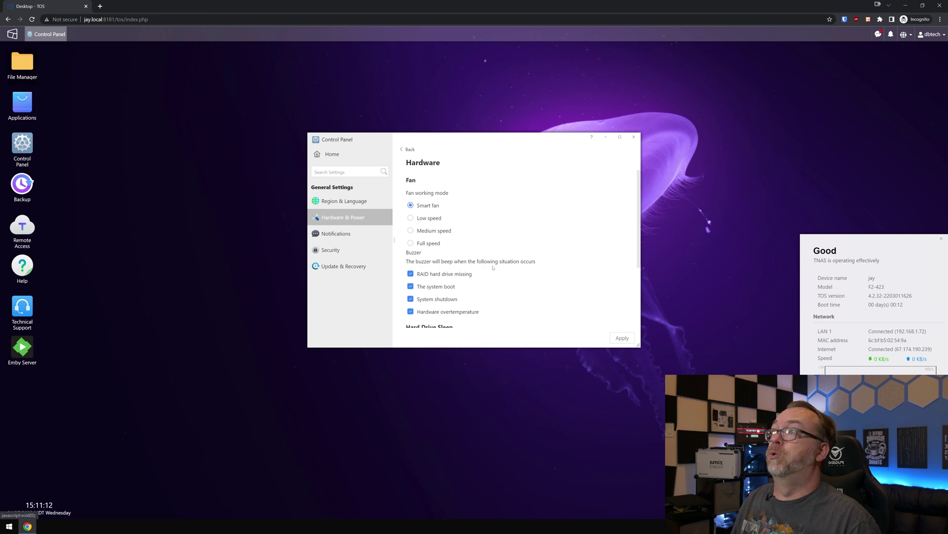
pyautogui.scroll(-2, 493, 268)
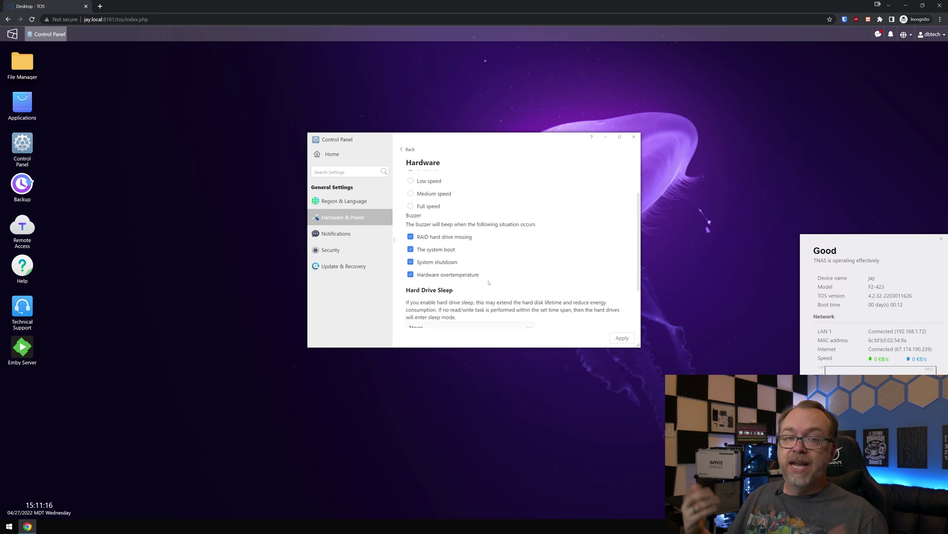
pyautogui.scroll(-2, 499, 276)
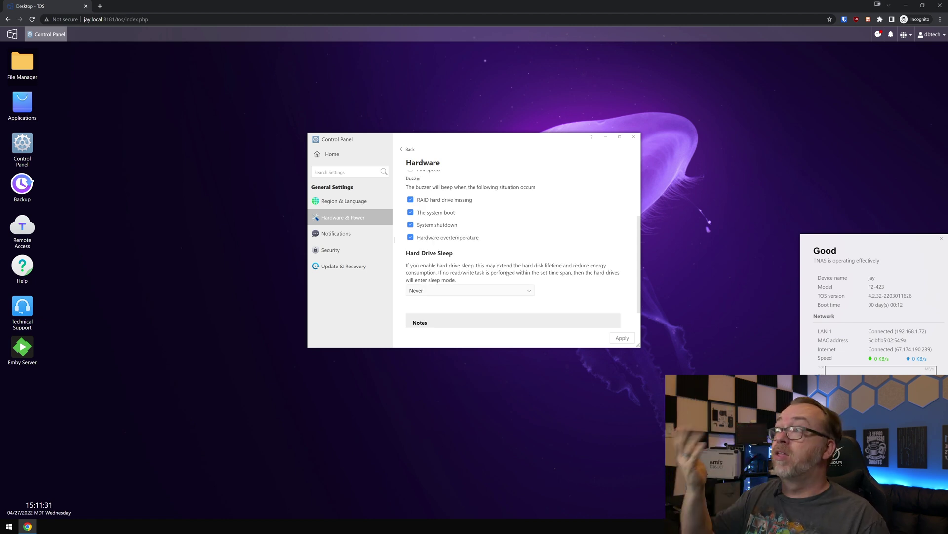
# Step: Try a 1-hour hard drive sleep but cancel the warning, keeping it at Never
pyautogui.click(446, 291)
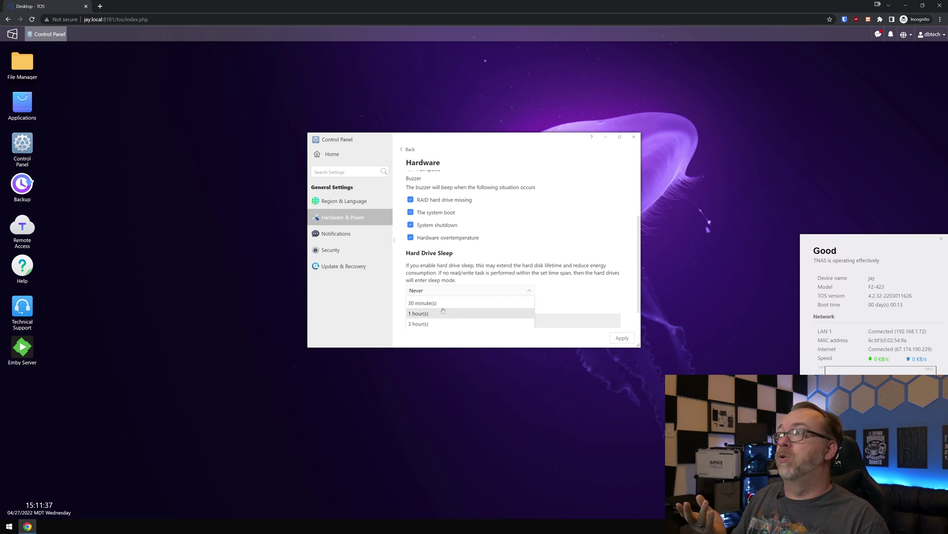
pyautogui.click(443, 313)
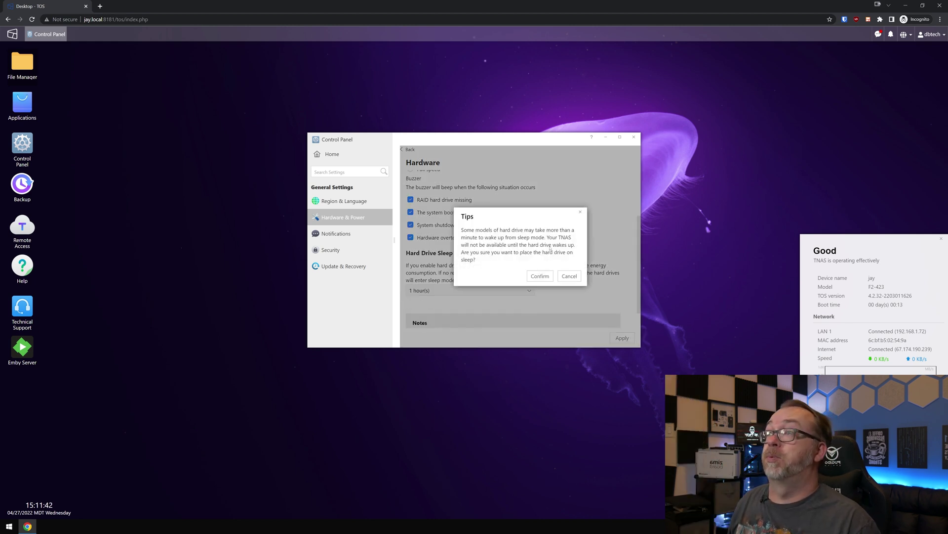
pyautogui.click(567, 276)
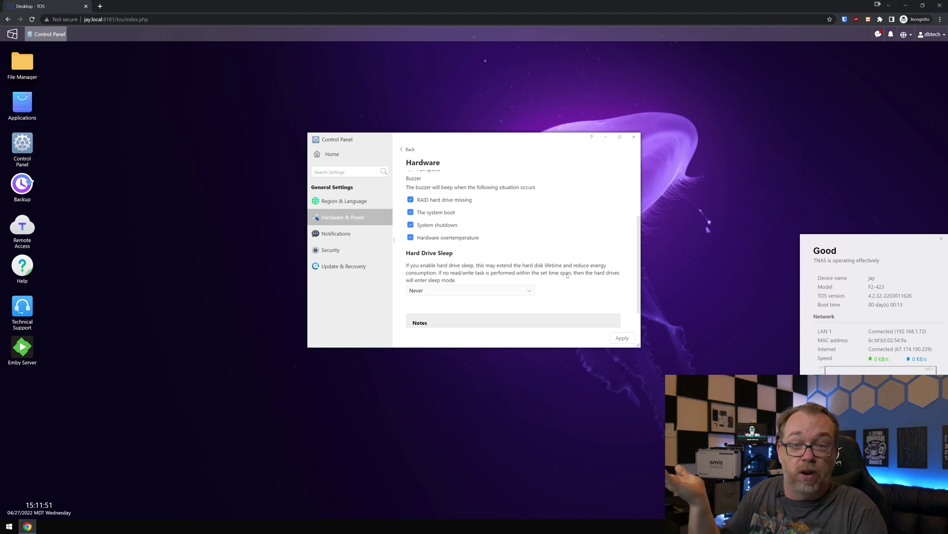
pyautogui.scroll(-1, 559, 239)
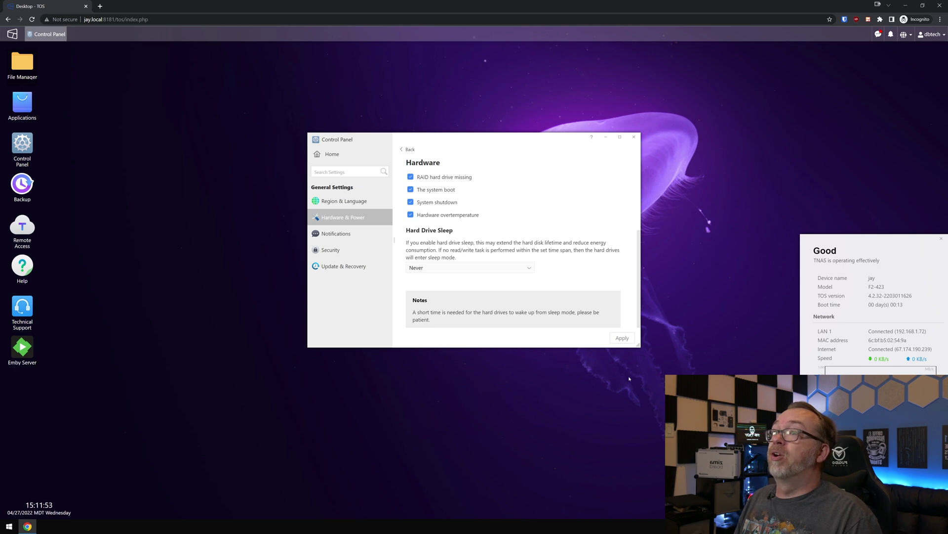
pyautogui.scroll(4, 494, 247)
pyautogui.click(337, 242)
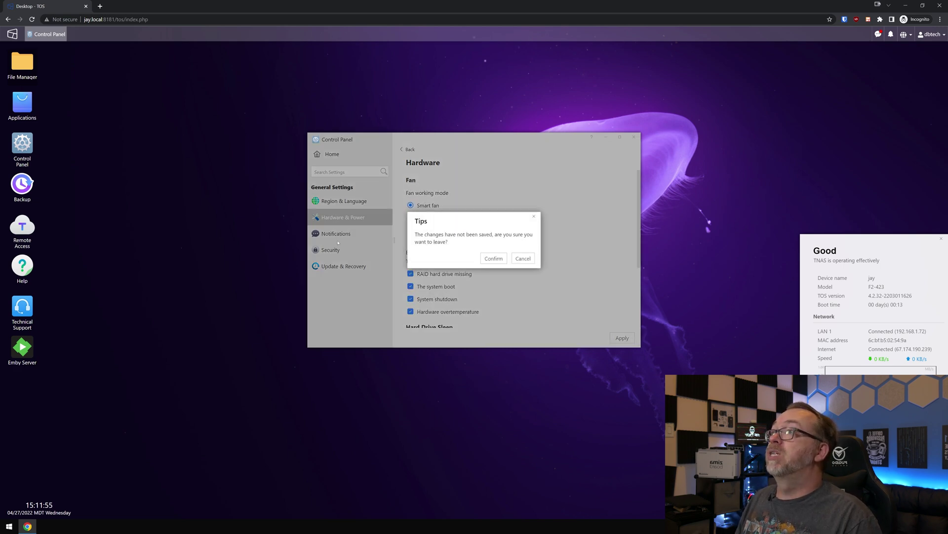
# Step: Discard the hardware changes and tick Enable alert notification
pyautogui.click(493, 258)
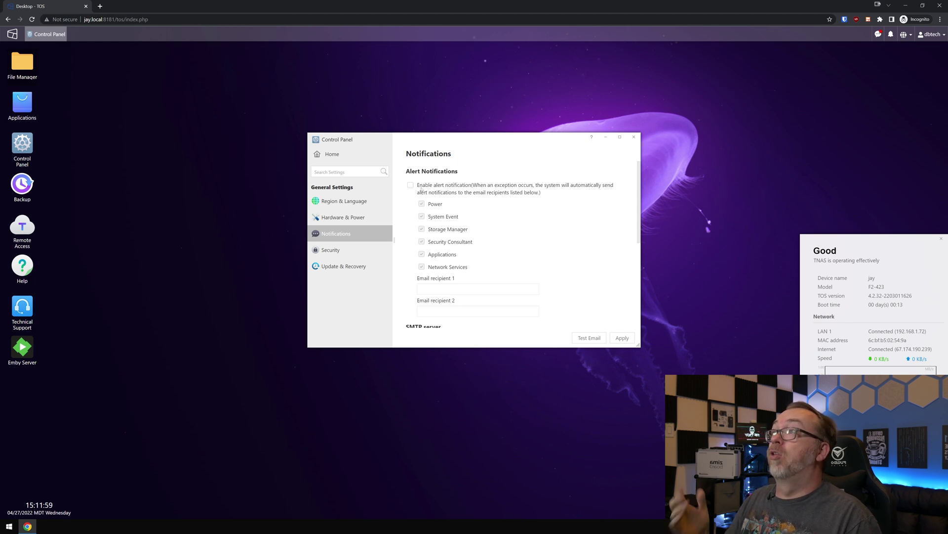
pyautogui.click(410, 185)
pyautogui.scroll(-1, 512, 212)
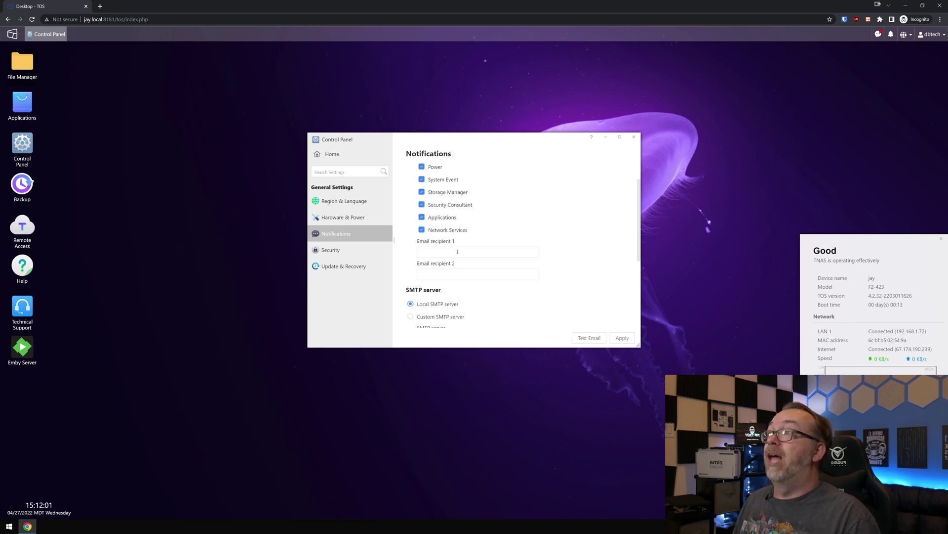
pyautogui.scroll(-3, 493, 257)
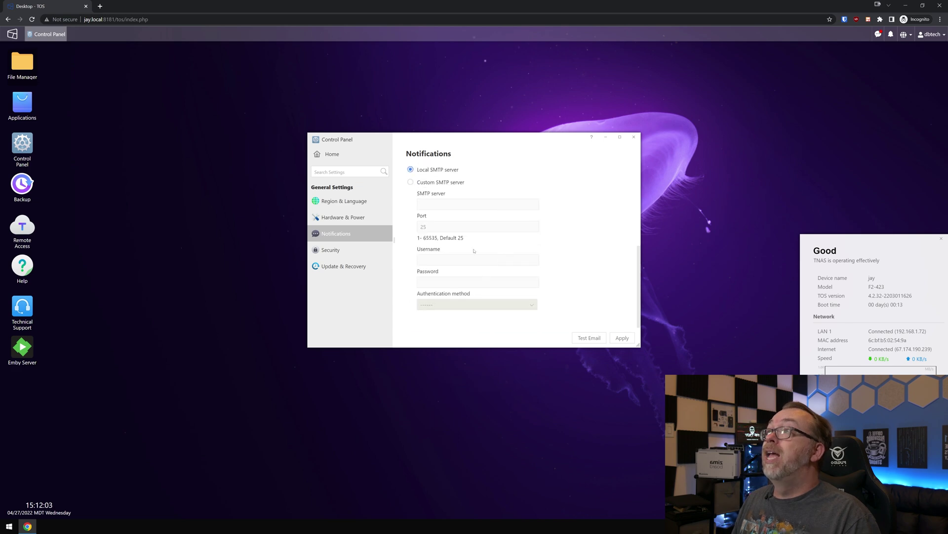
pyautogui.scroll(1, 474, 250)
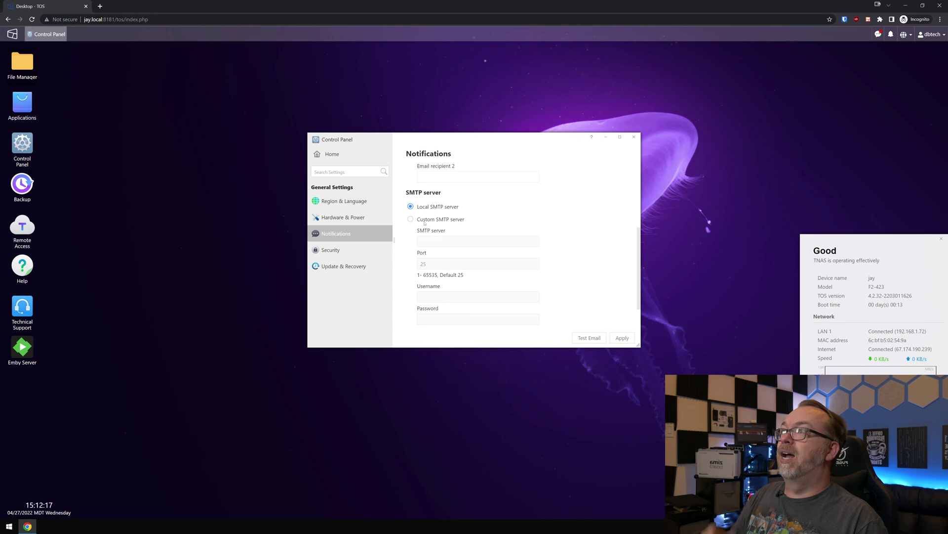
# Step: Choose Custom SMTP server, then discard the notification changes to reach Security
pyautogui.click(441, 220)
pyautogui.click(346, 250)
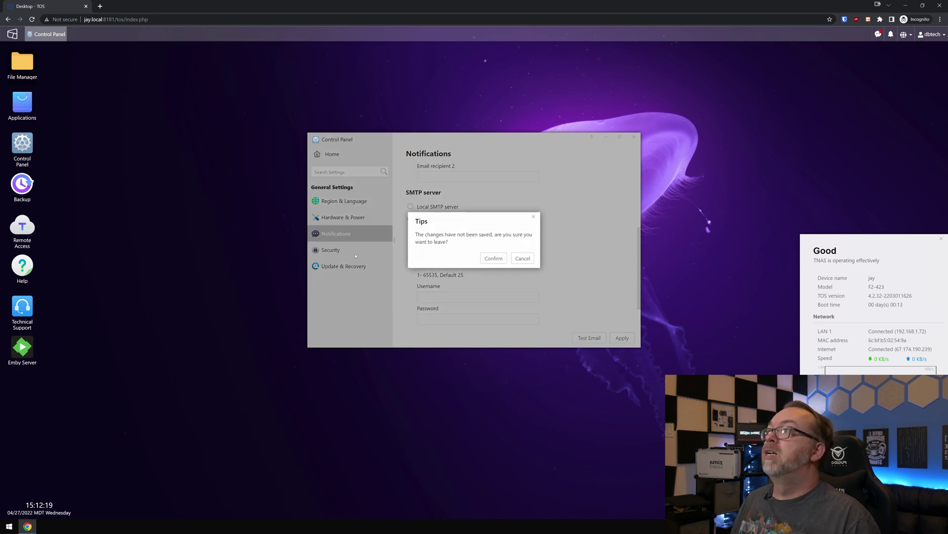
pyautogui.click(501, 259)
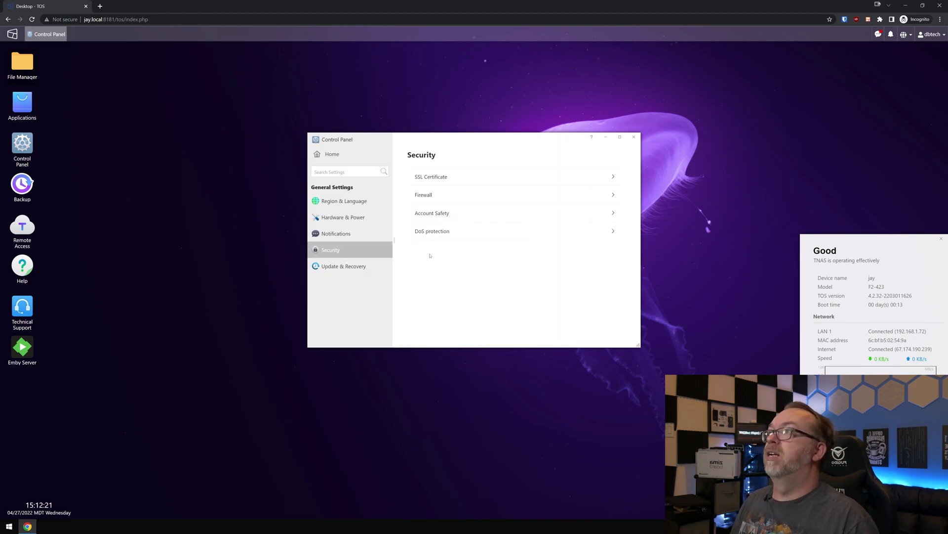
# Step: Look over the SSL certificate list and the firewall rules page
pyautogui.click(427, 177)
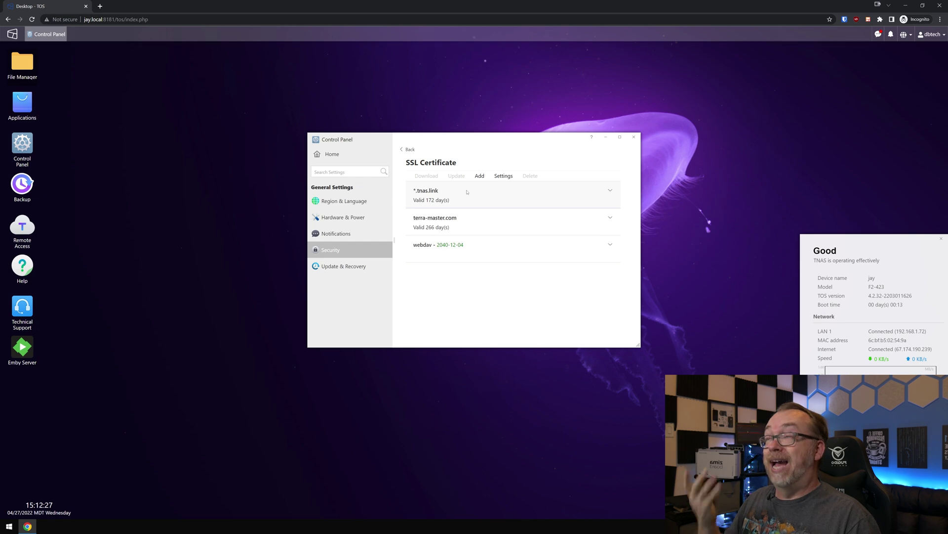
pyautogui.click(354, 256)
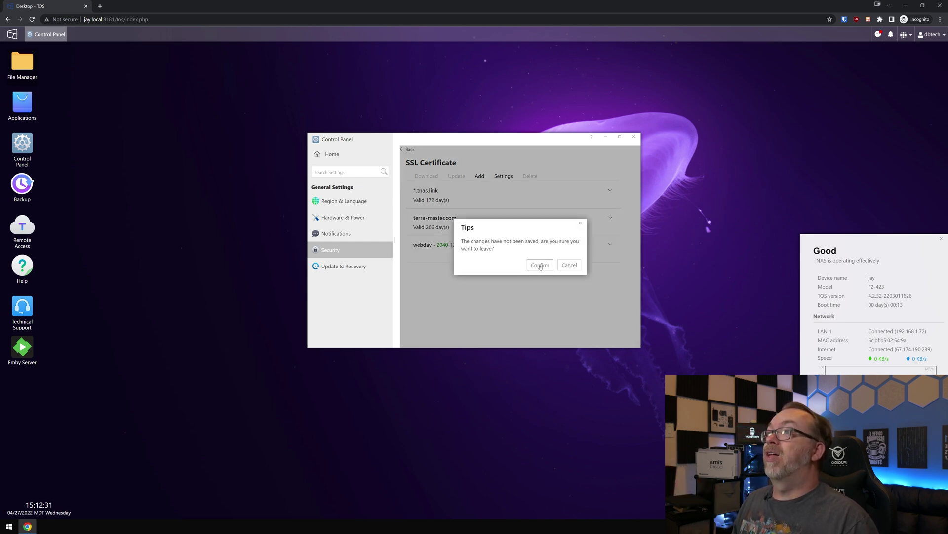
pyautogui.click(540, 267)
pyautogui.click(425, 194)
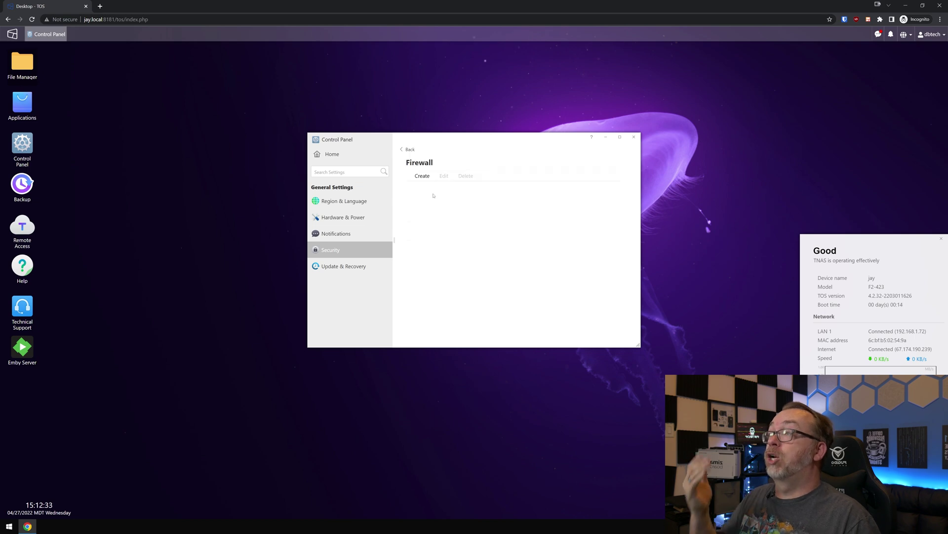
pyautogui.click(409, 149)
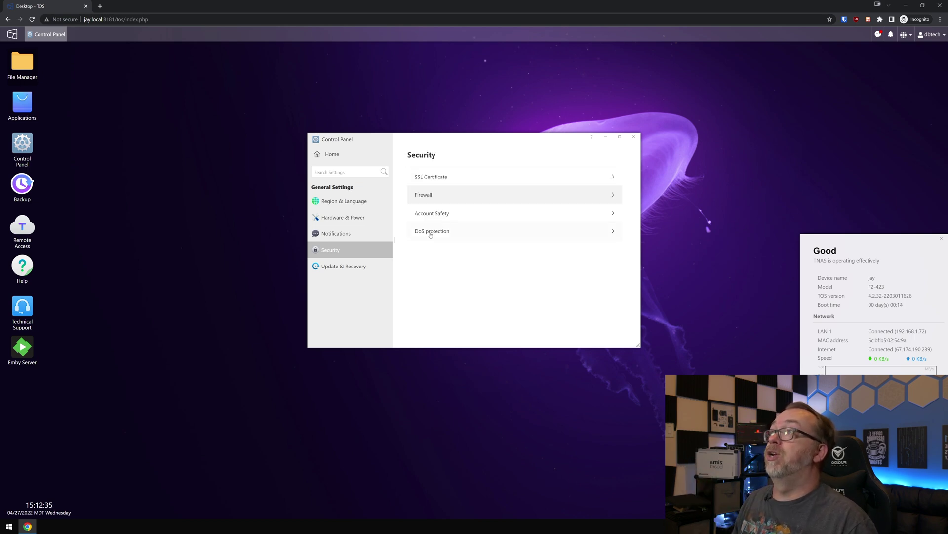
# Step: Enable automatic IP blocking (10 attempts in 5 minutes, 3-day expiry) and apply it
pyautogui.click(427, 221)
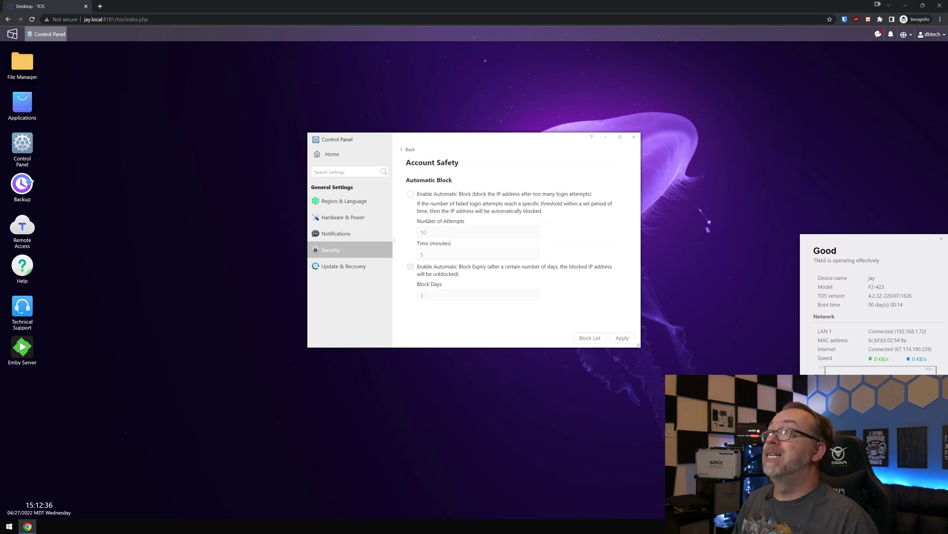
pyautogui.click(418, 197)
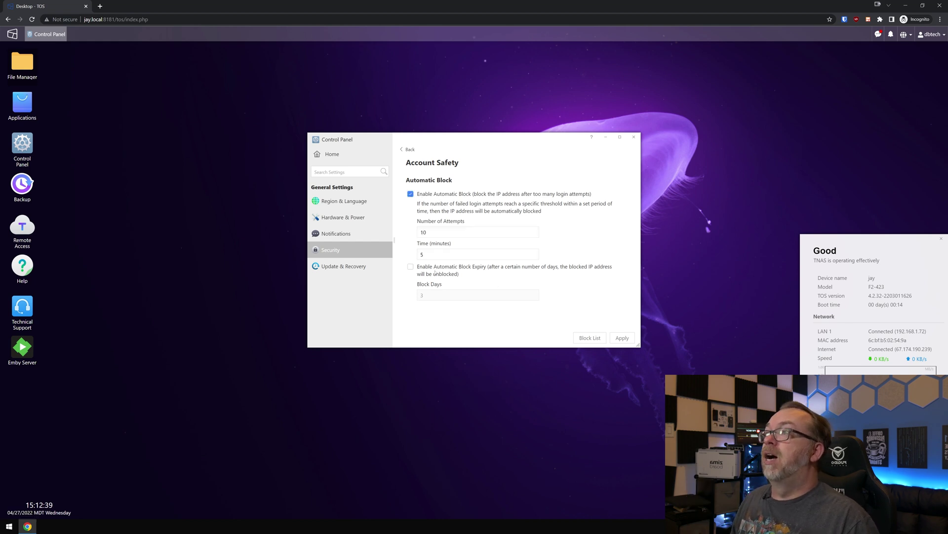
pyautogui.click(423, 272)
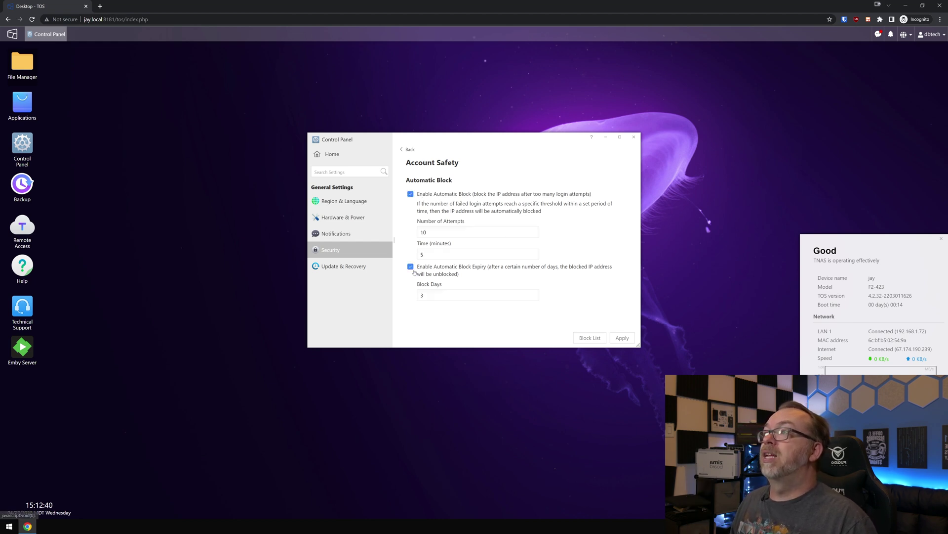
pyautogui.click(622, 338)
pyautogui.click(408, 150)
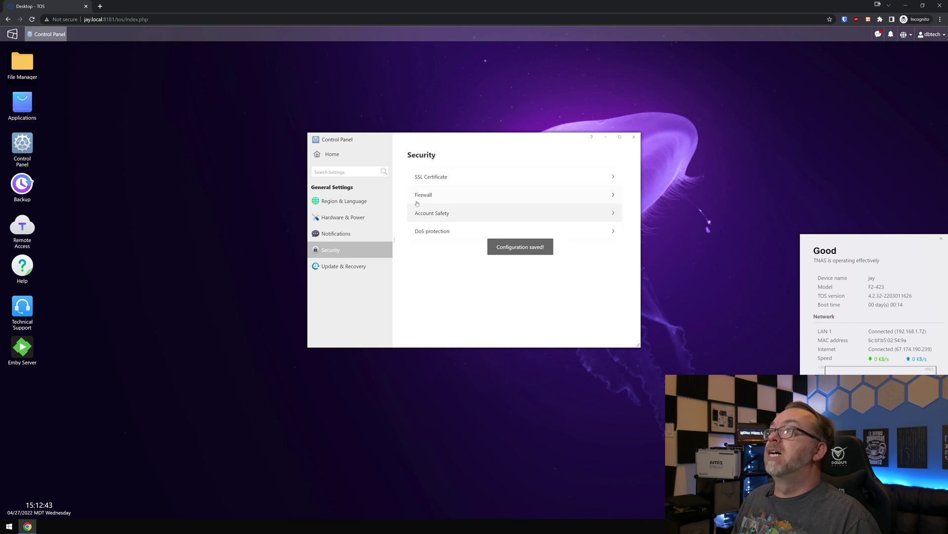
# Step: Enable DoS protection and apply the setting
pyautogui.click(428, 232)
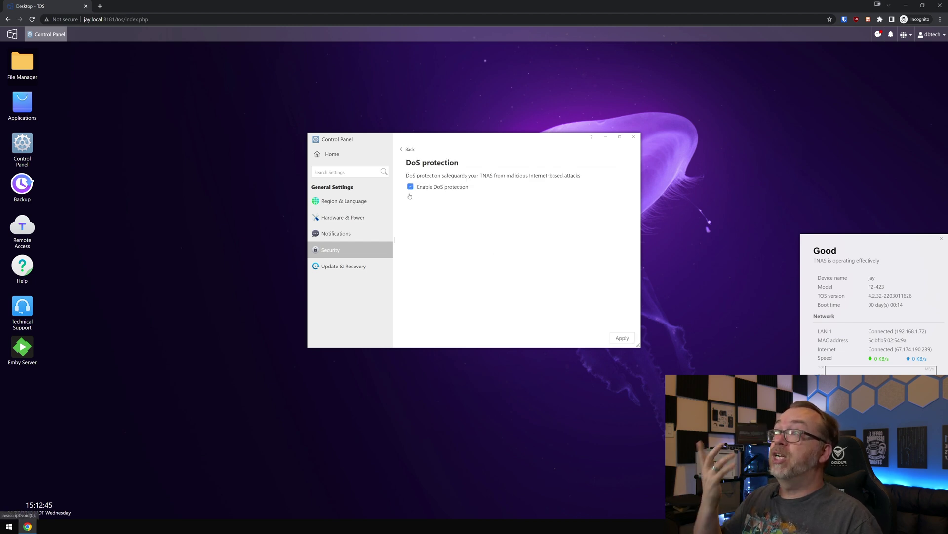
pyautogui.click(623, 339)
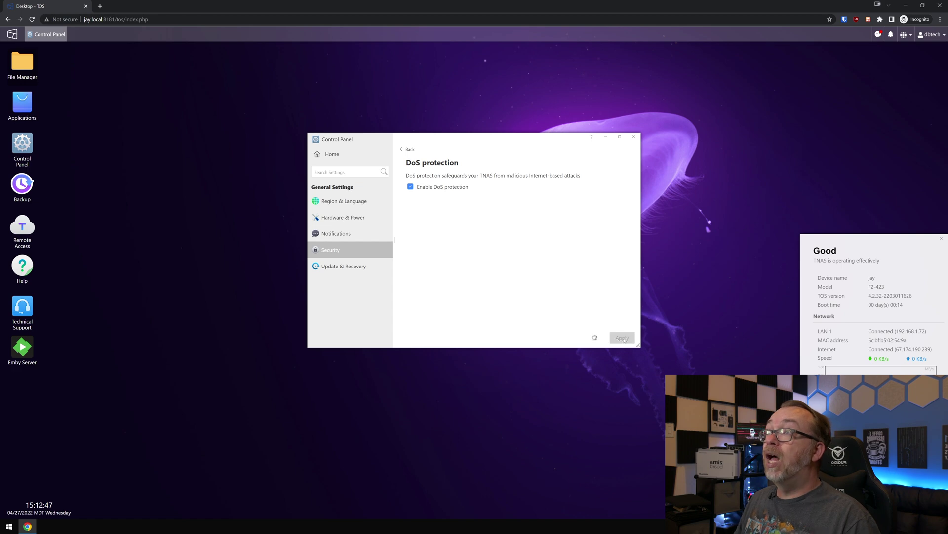
pyautogui.click(404, 150)
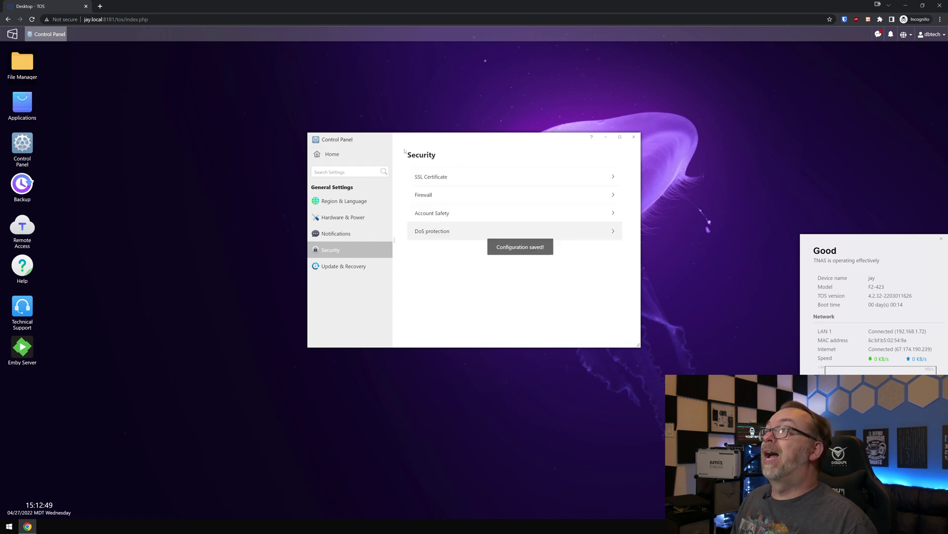
# Step: Under Update & Recovery, check Software Update for a newer version, then view Backup & Restore
pyautogui.click(375, 266)
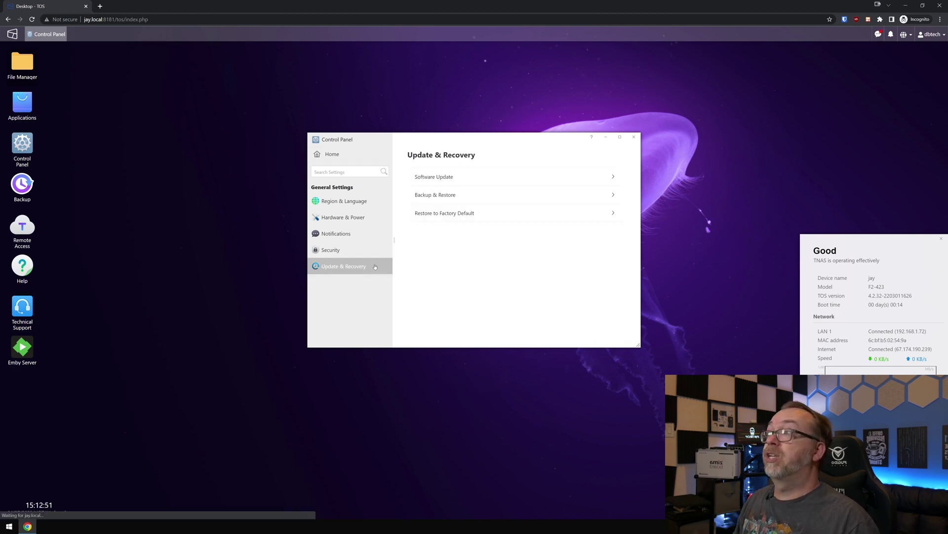
pyautogui.click(428, 179)
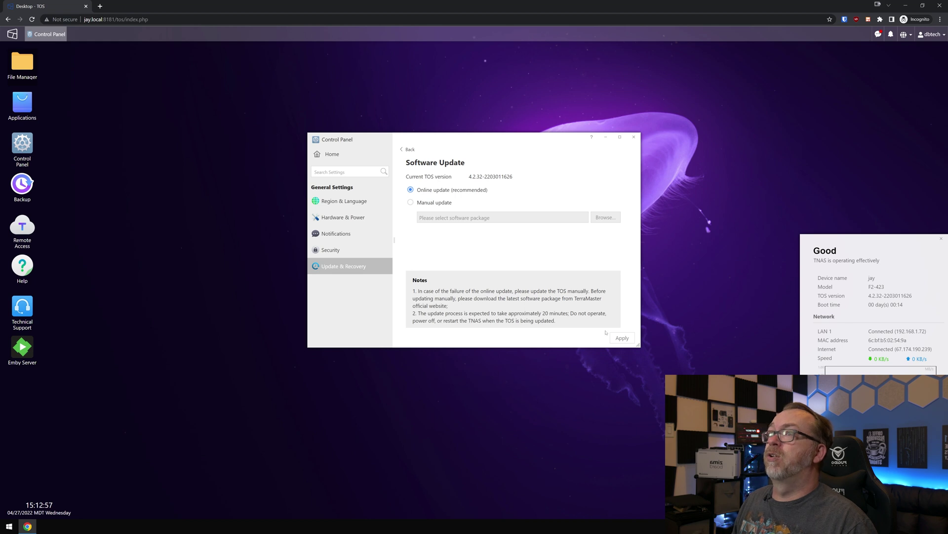
pyautogui.click(624, 337)
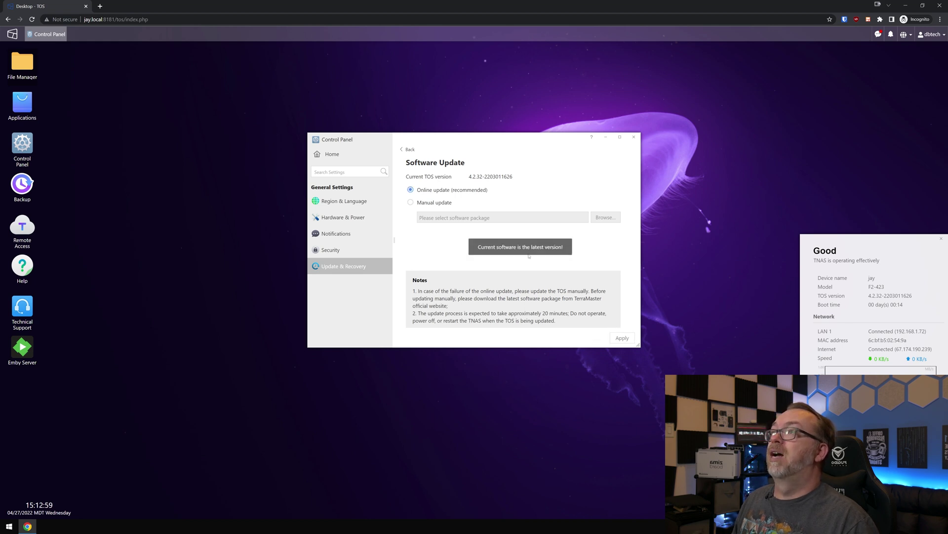
pyautogui.click(401, 150)
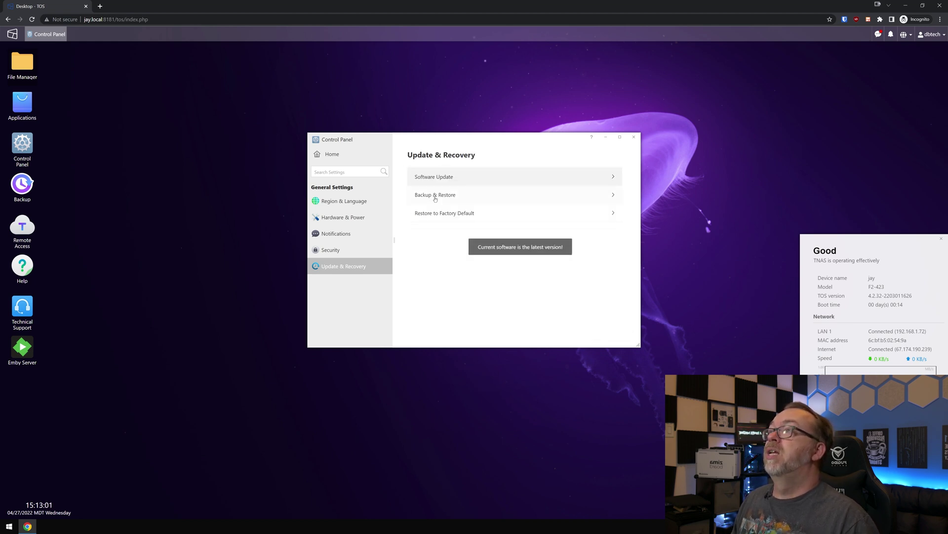
pyautogui.click(434, 197)
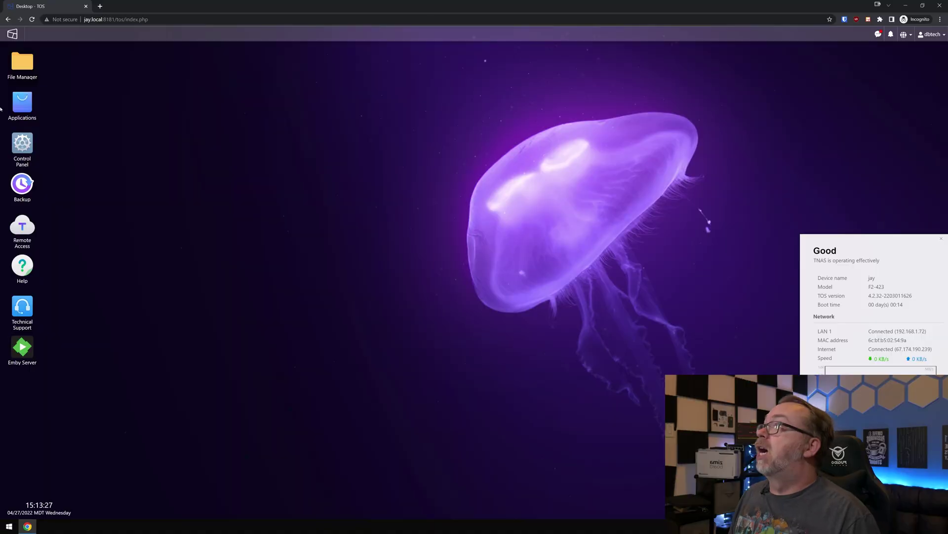
# Step: Open Applications, dismiss the Emby Server details window, and scroll through the All app catalogue
pyautogui.click(24, 105)
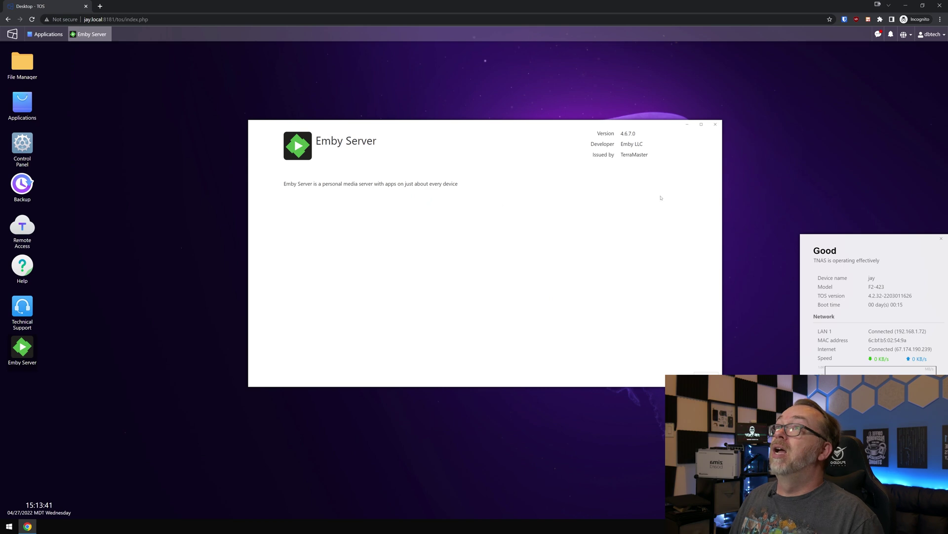
pyautogui.click(717, 124)
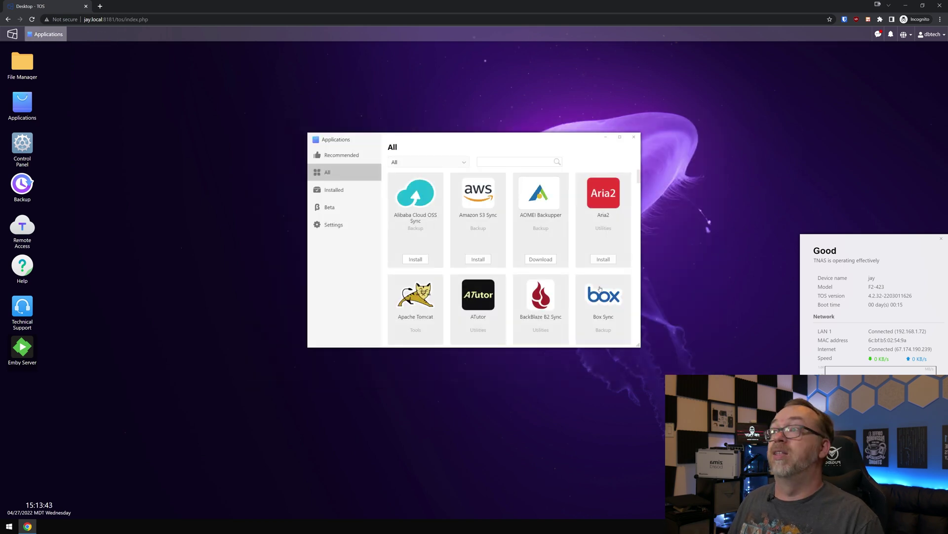
pyautogui.scroll(-2, 474, 227)
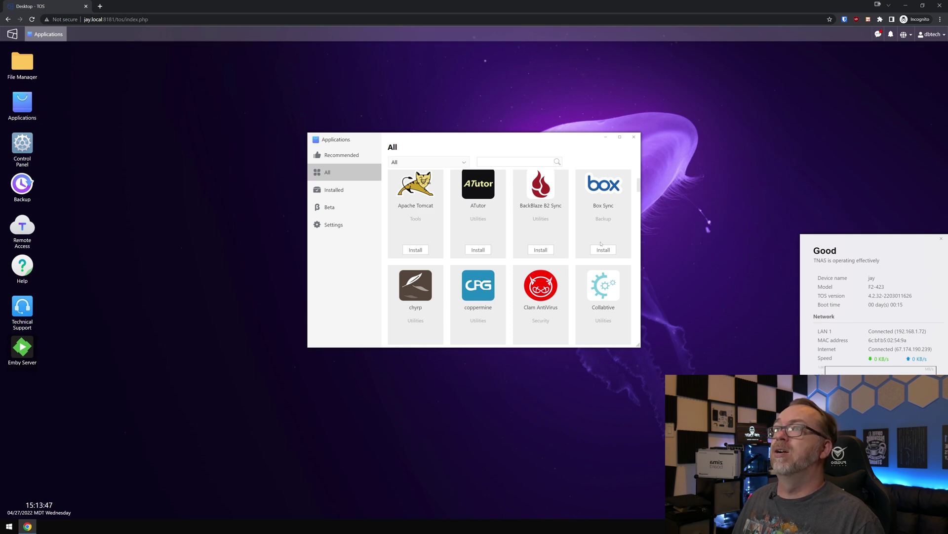
pyautogui.scroll(-3, 565, 228)
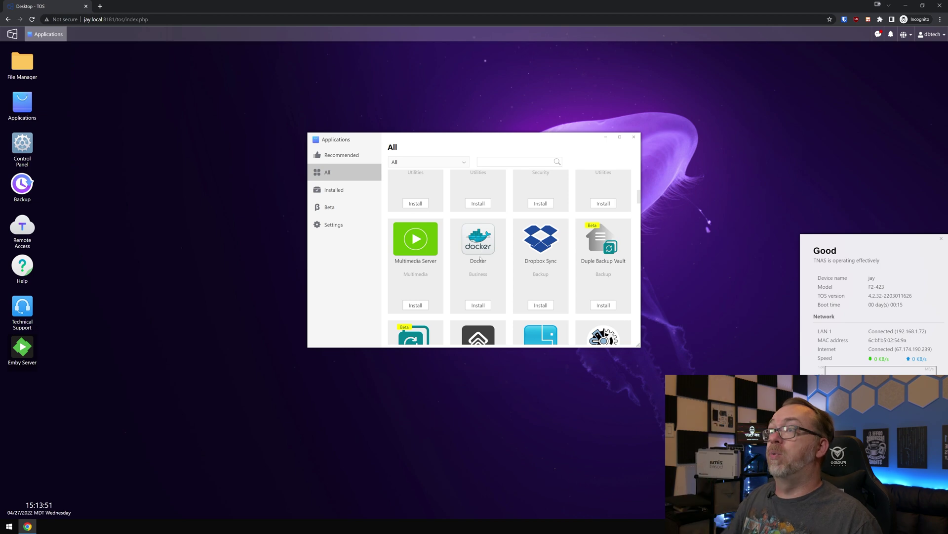
pyautogui.scroll(-2, 476, 295)
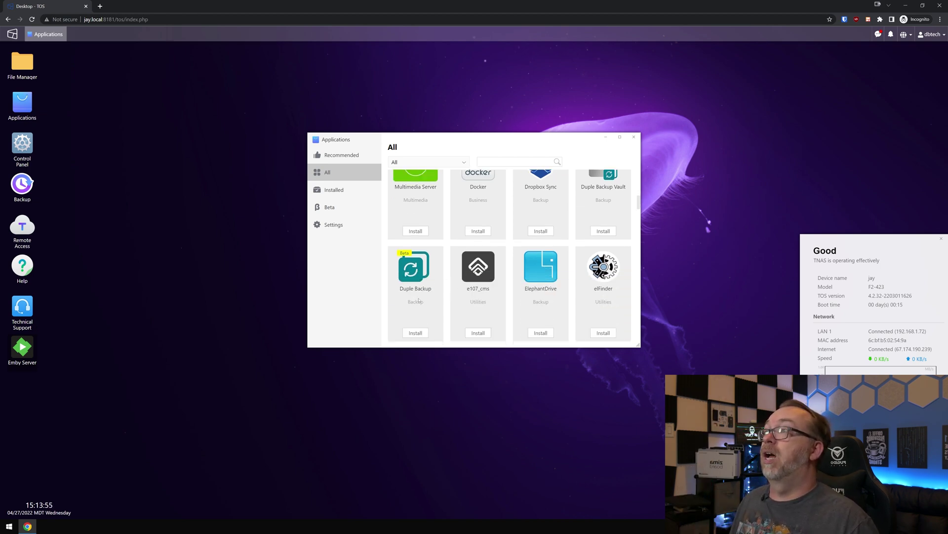
pyautogui.scroll(-3, 509, 270)
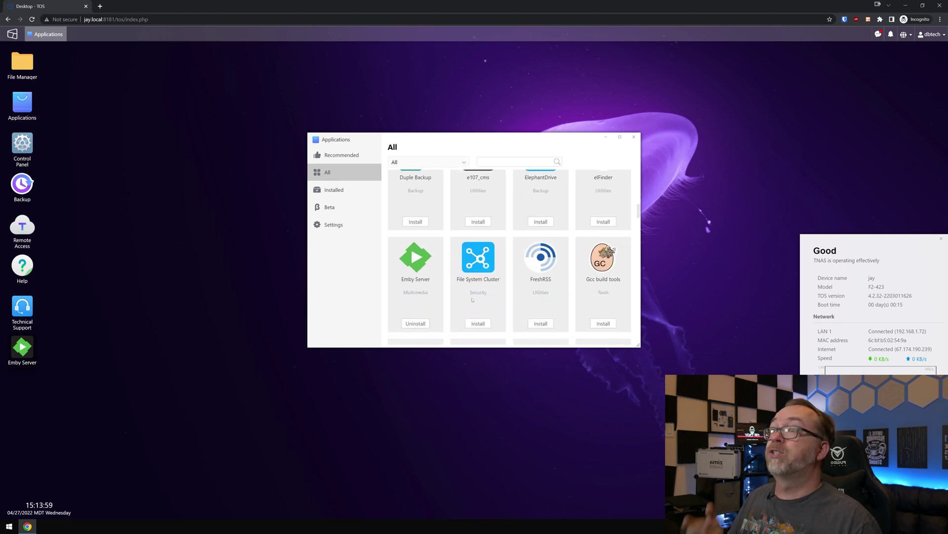
pyautogui.scroll(-3, 519, 322)
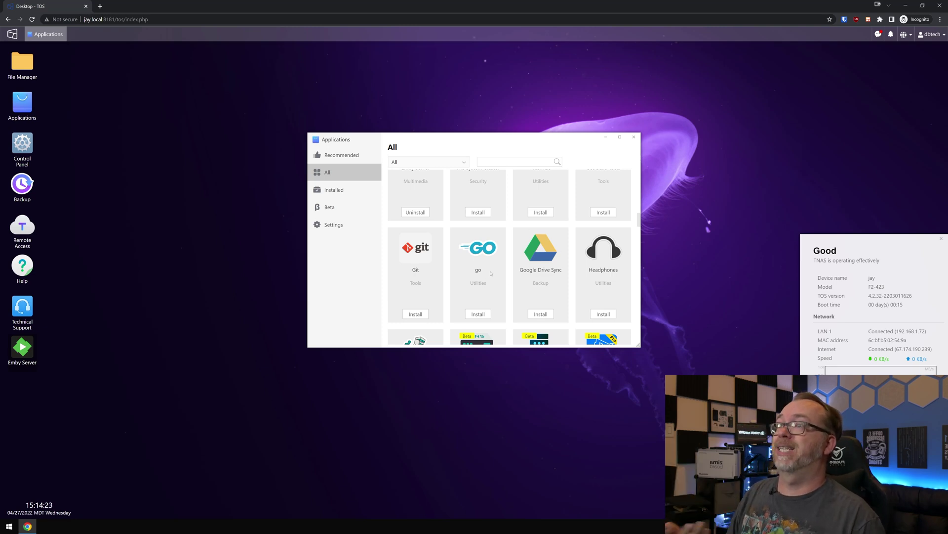
# Step: Scroll the All apps grid past Plex Media Server and VirtualBox to PHP 5.6–7.4 and Portainer
pyautogui.scroll(-3, 490, 273)
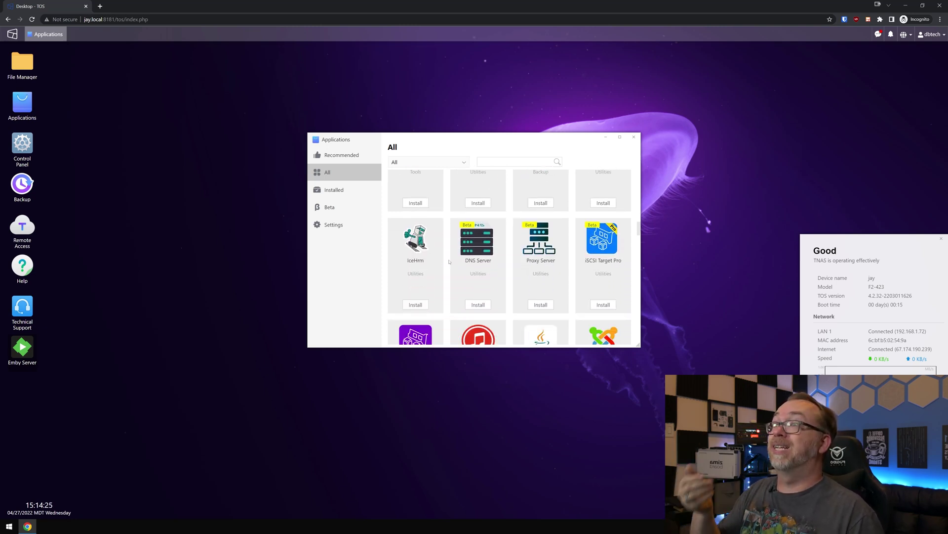
pyautogui.scroll(-3, 464, 266)
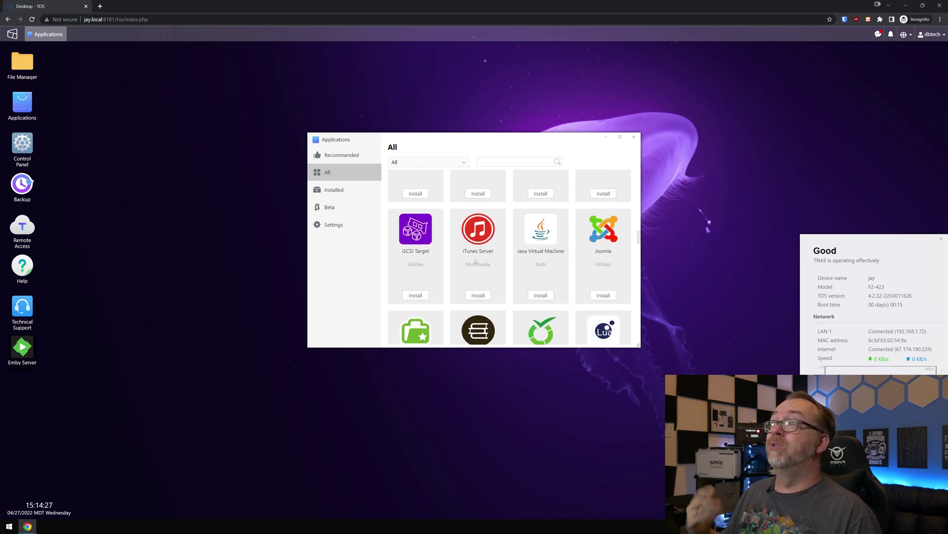
pyautogui.scroll(-3, 519, 279)
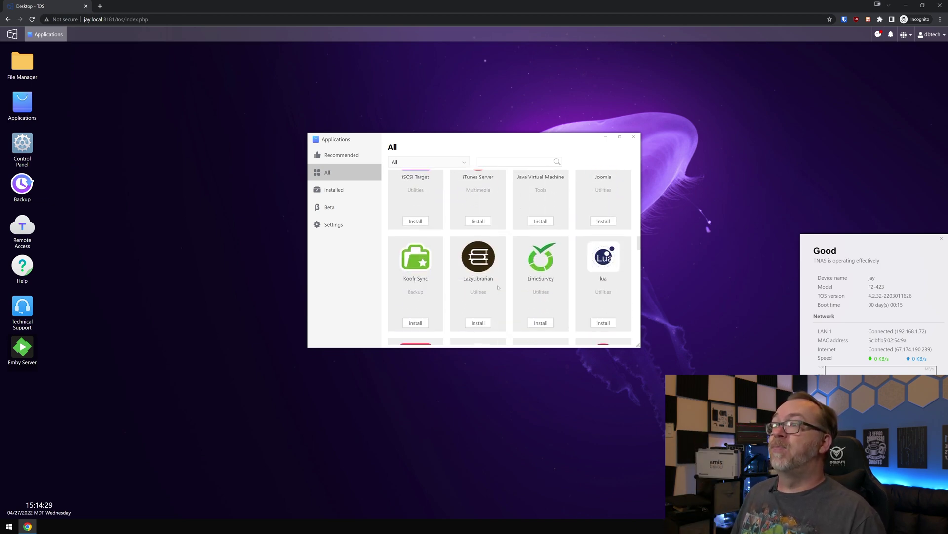
pyautogui.scroll(-3, 471, 281)
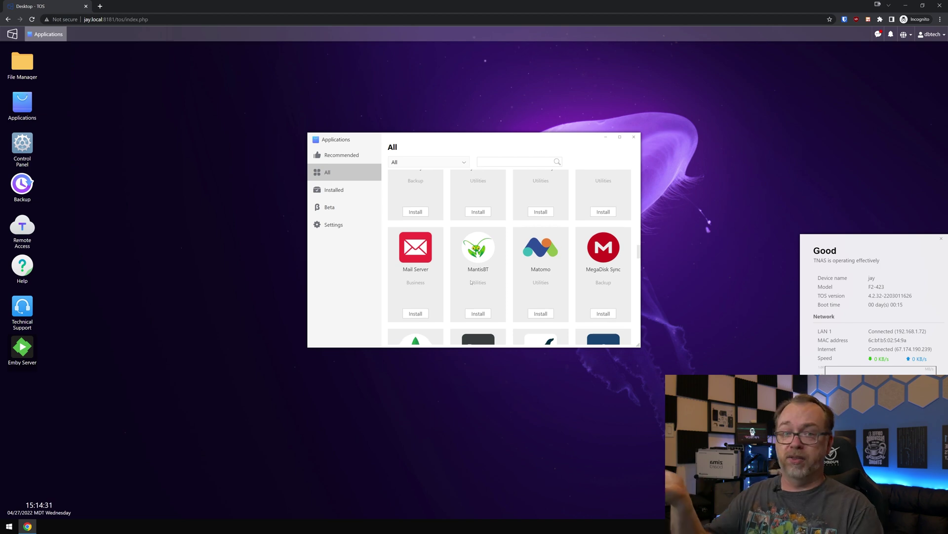
pyautogui.scroll(-1, 471, 282)
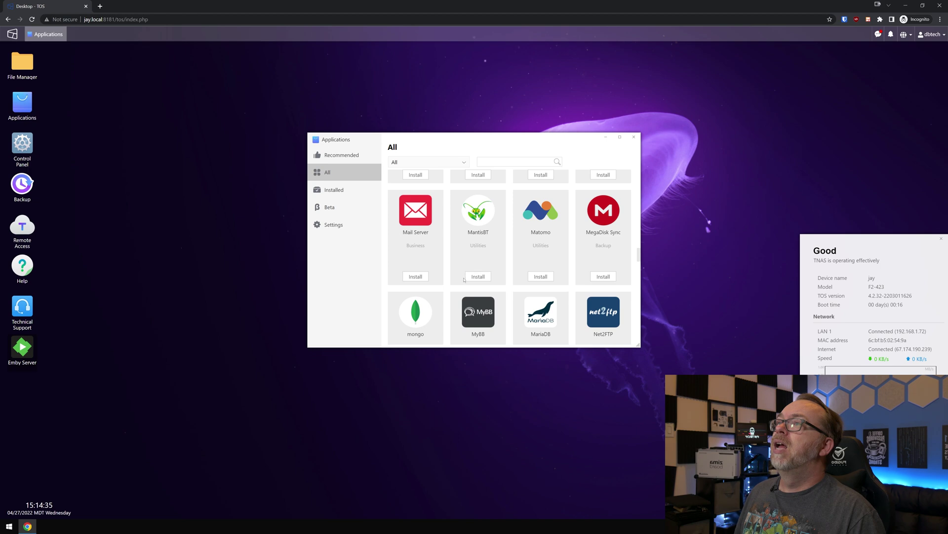
pyautogui.scroll(-1, 473, 278)
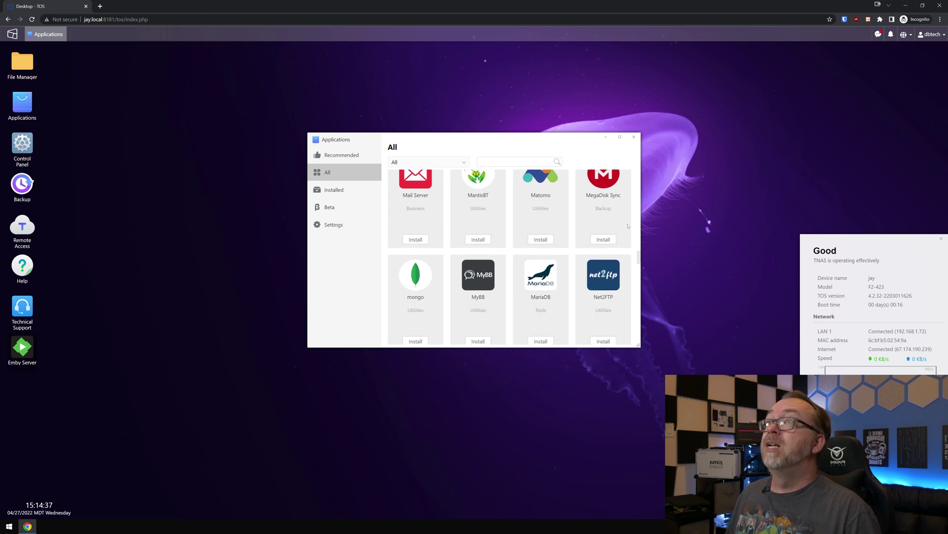
pyautogui.scroll(-1, 435, 269)
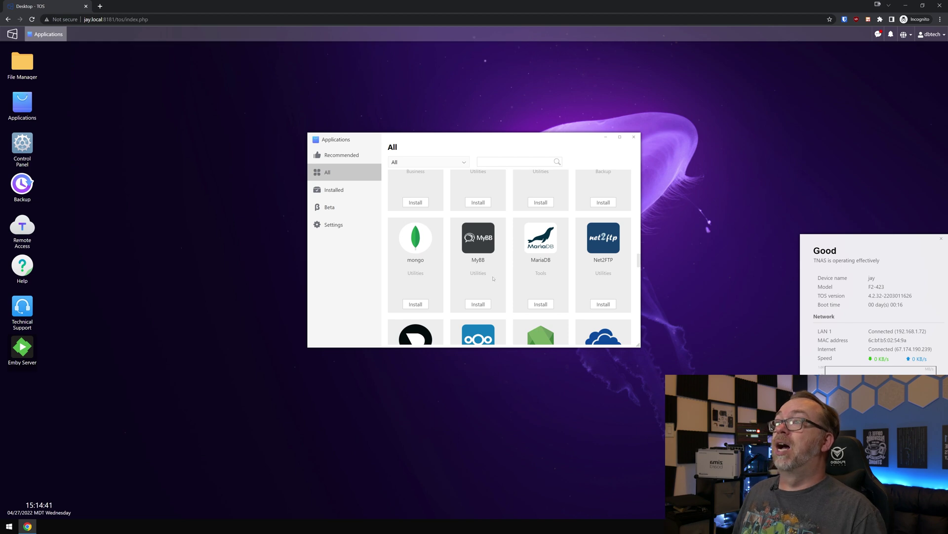
pyautogui.scroll(-2, 493, 279)
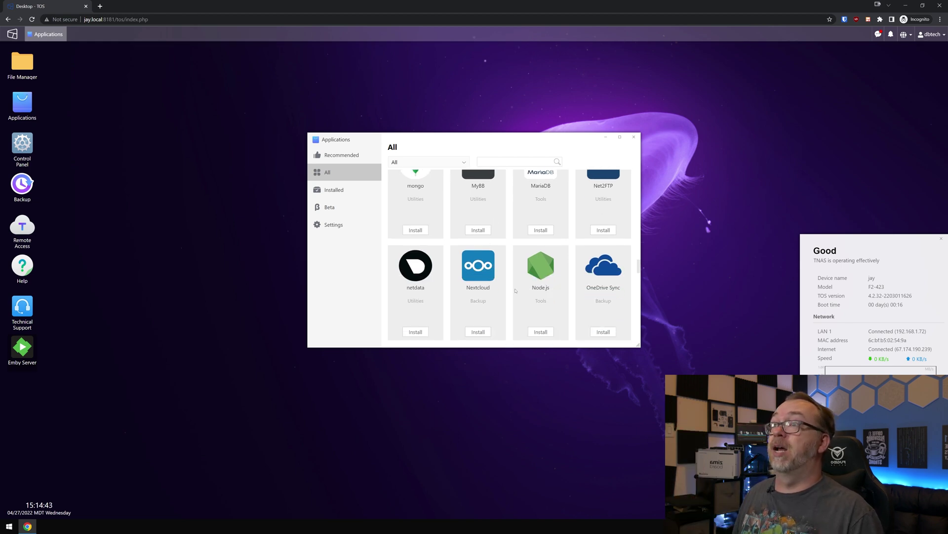
pyautogui.scroll(-2, 578, 268)
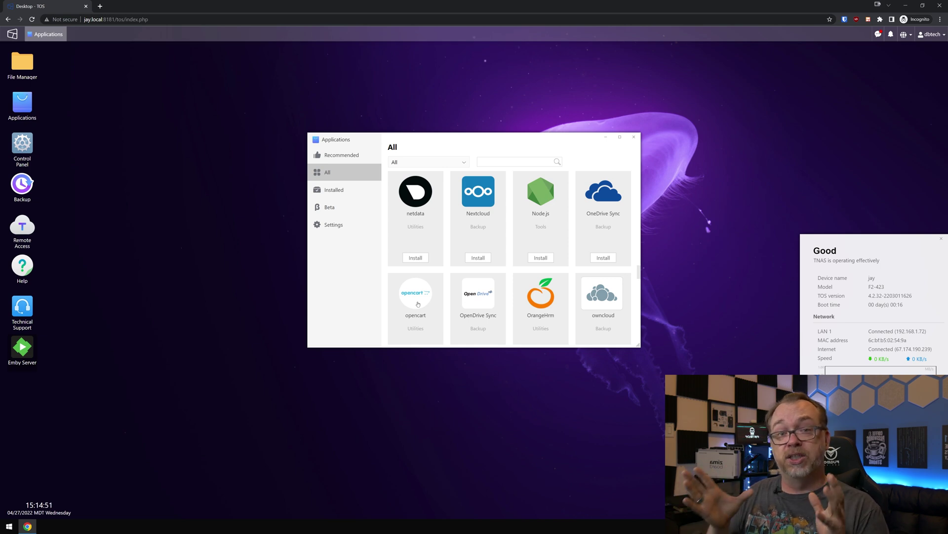
pyautogui.scroll(-2, 418, 304)
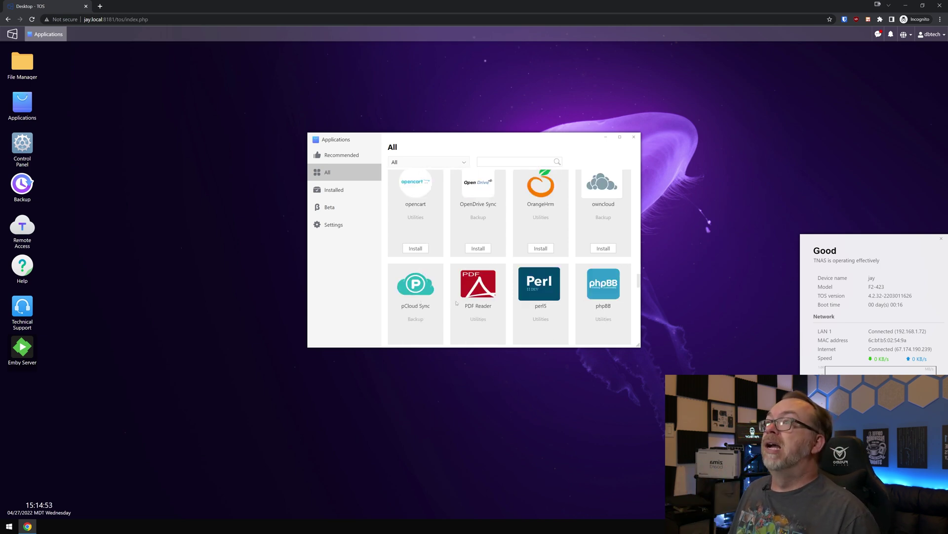
pyautogui.scroll(-2, 457, 303)
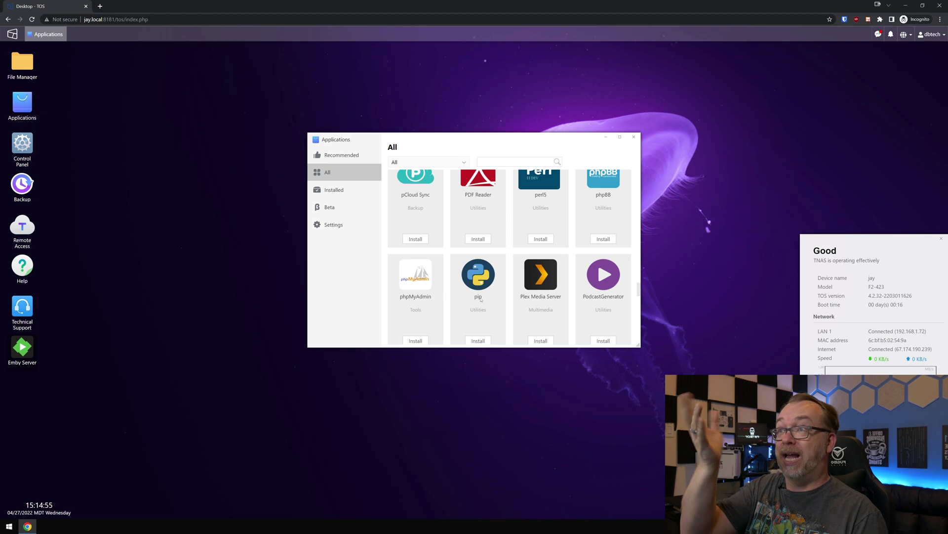
pyautogui.scroll(-2, 535, 291)
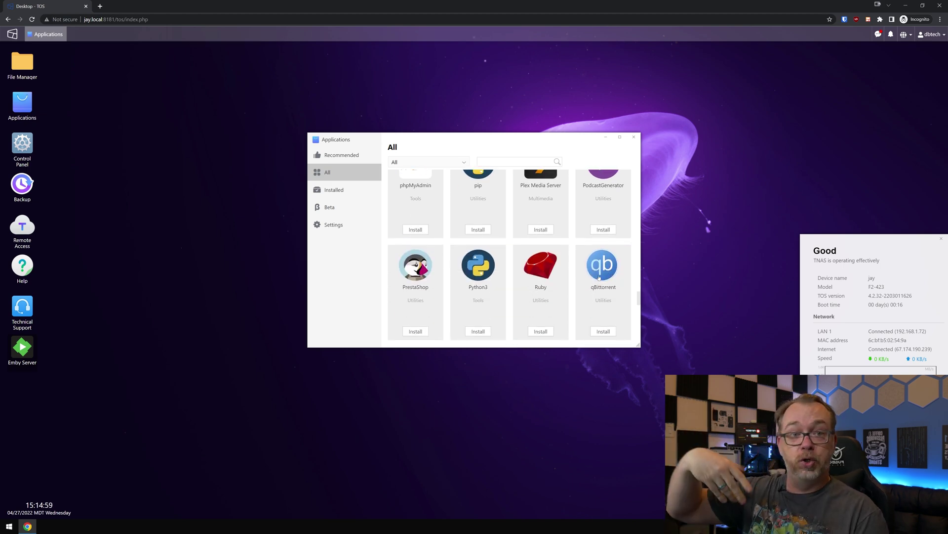
pyautogui.scroll(-2, 601, 276)
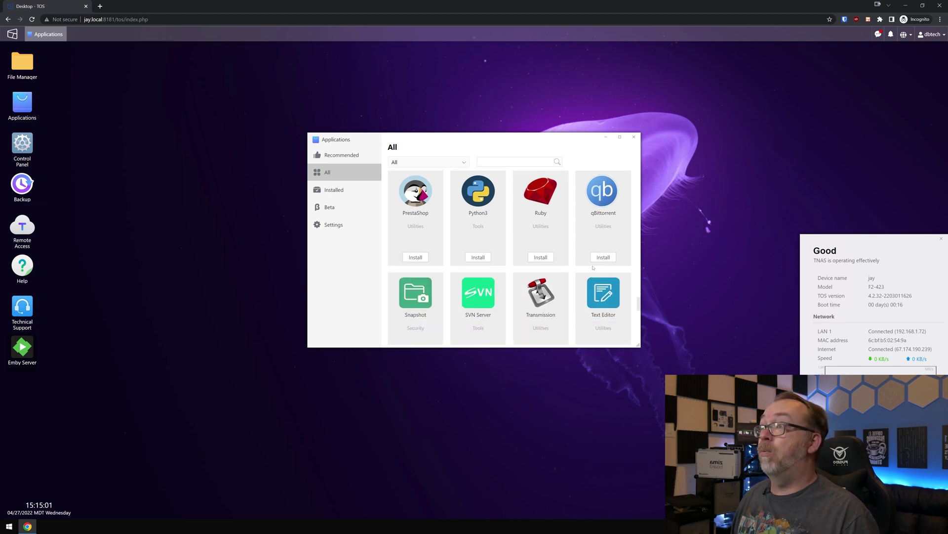
pyautogui.scroll(-3, 557, 255)
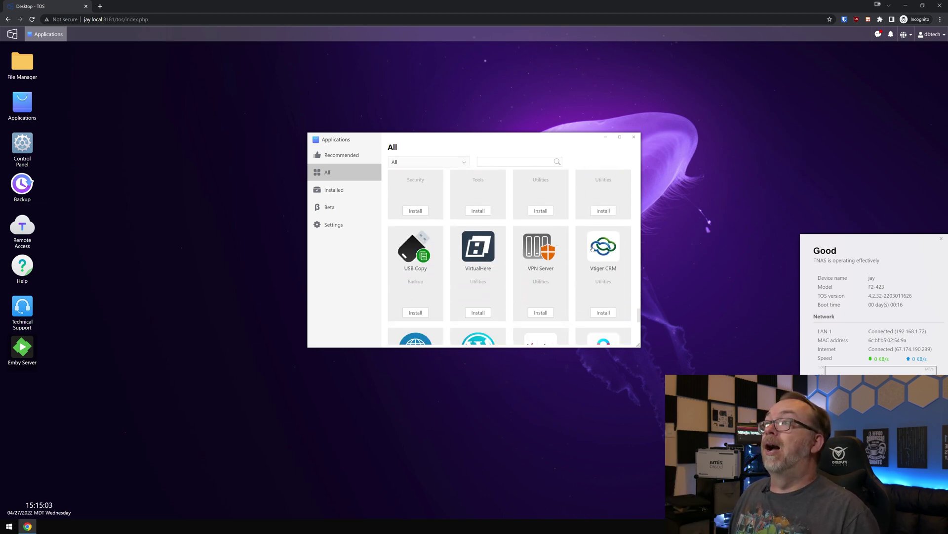
pyautogui.scroll(-4, 593, 248)
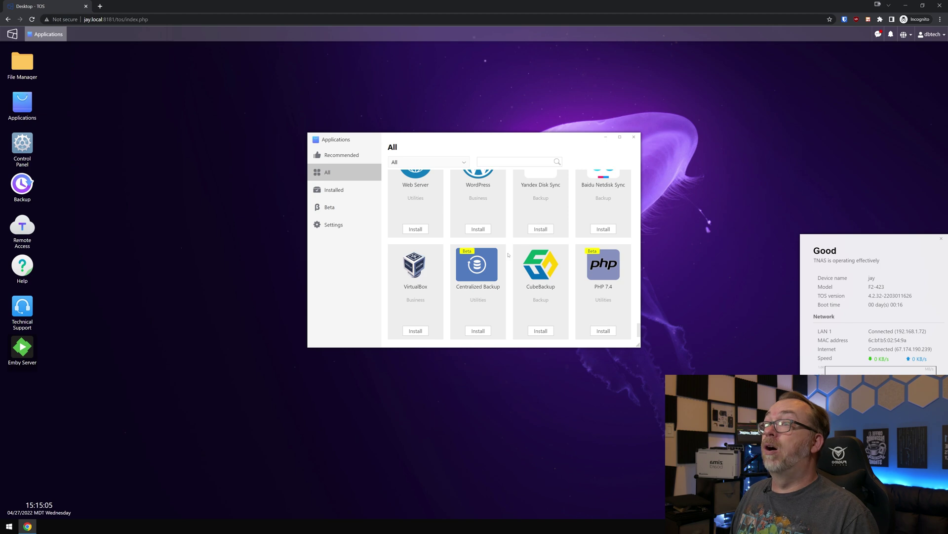
pyautogui.scroll(-1, 509, 255)
pyautogui.scroll(-1, 512, 289)
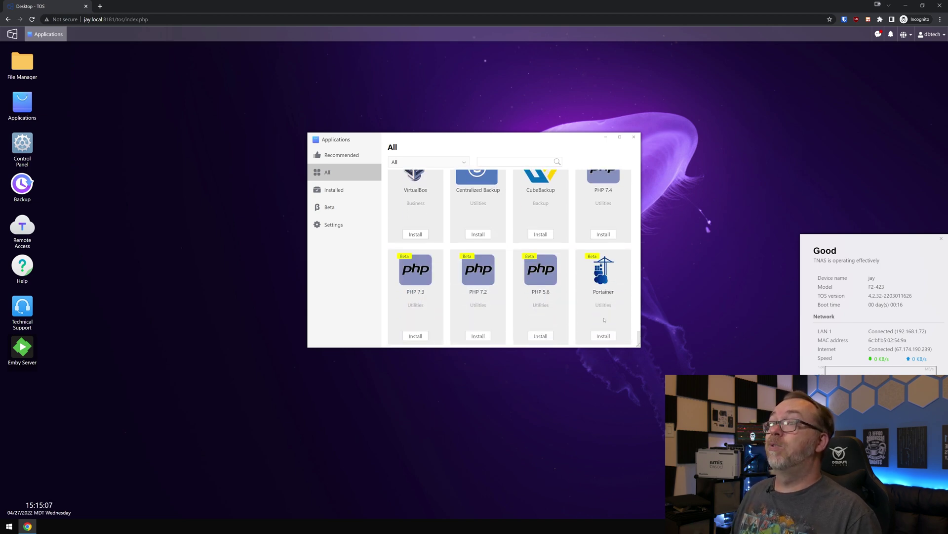